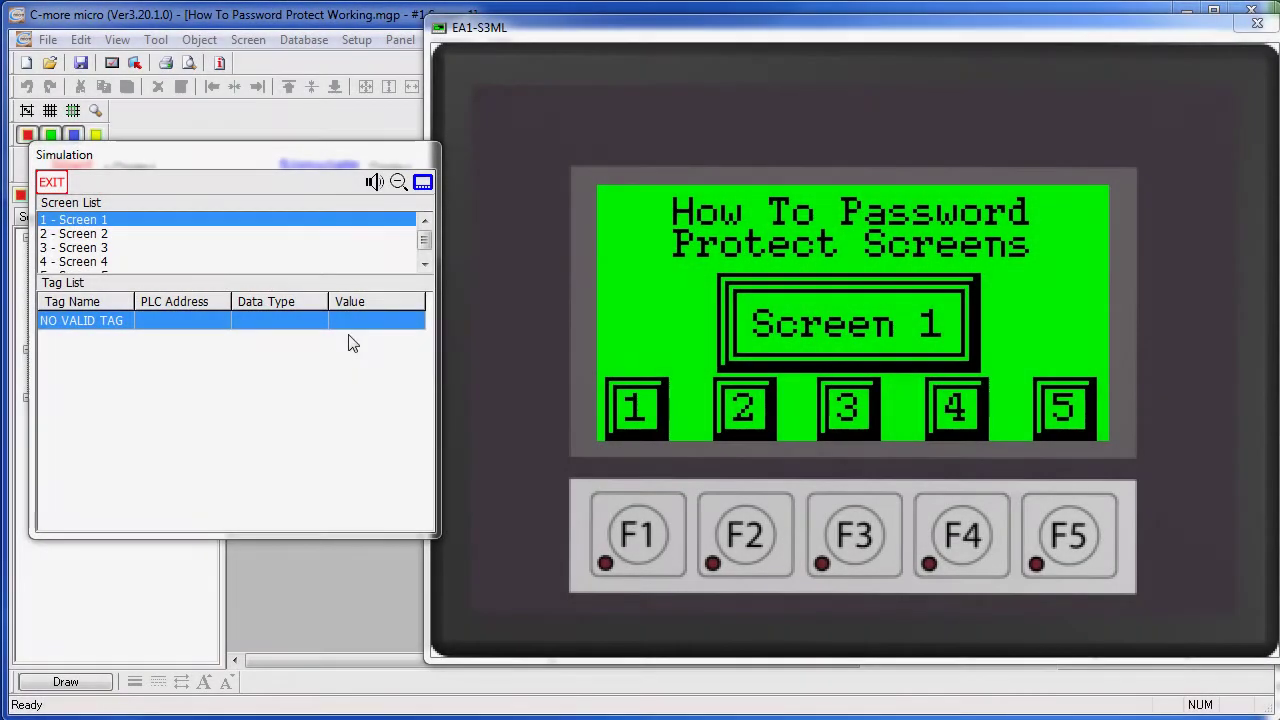
# - In the simulator, open Screen 3 freely, then enter a password to open Screen 2
pyautogui.moveTo(426, 240)
pyautogui.mouseDown()
pyautogui.moveTo(427, 252)
pyautogui.moveTo(430, 238)
pyautogui.mouseUp()
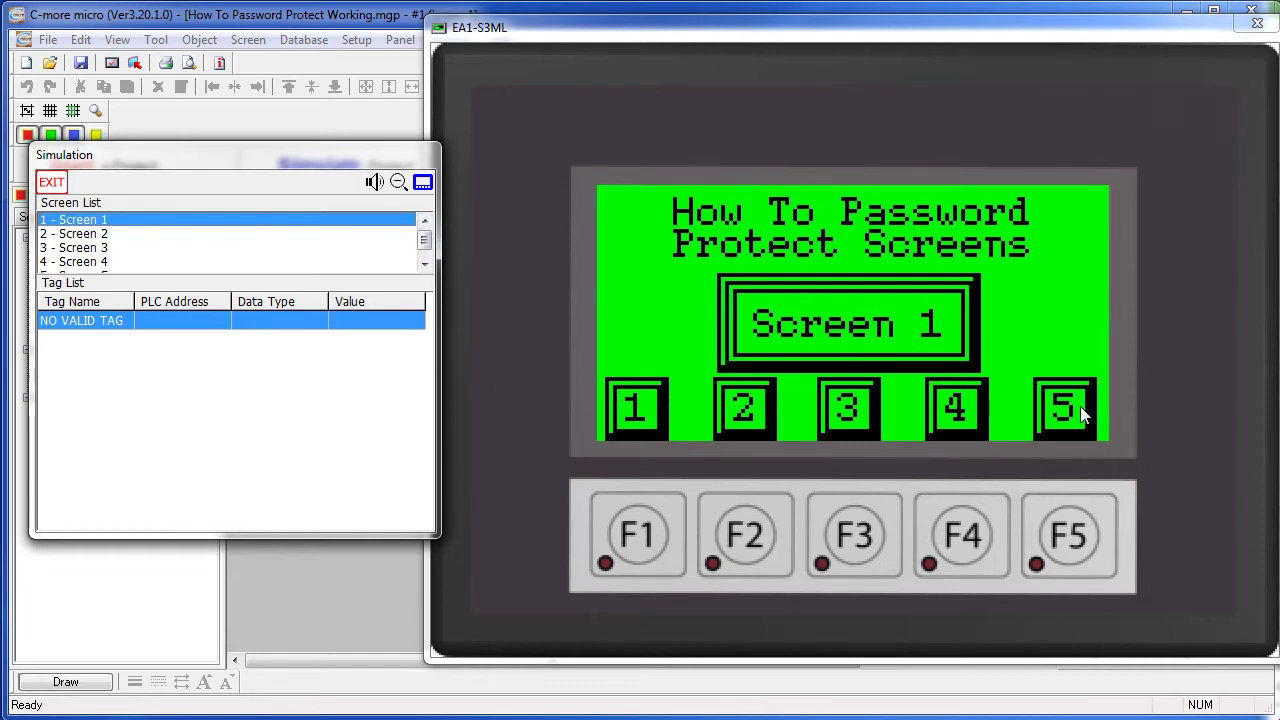
pyautogui.click(845, 416)
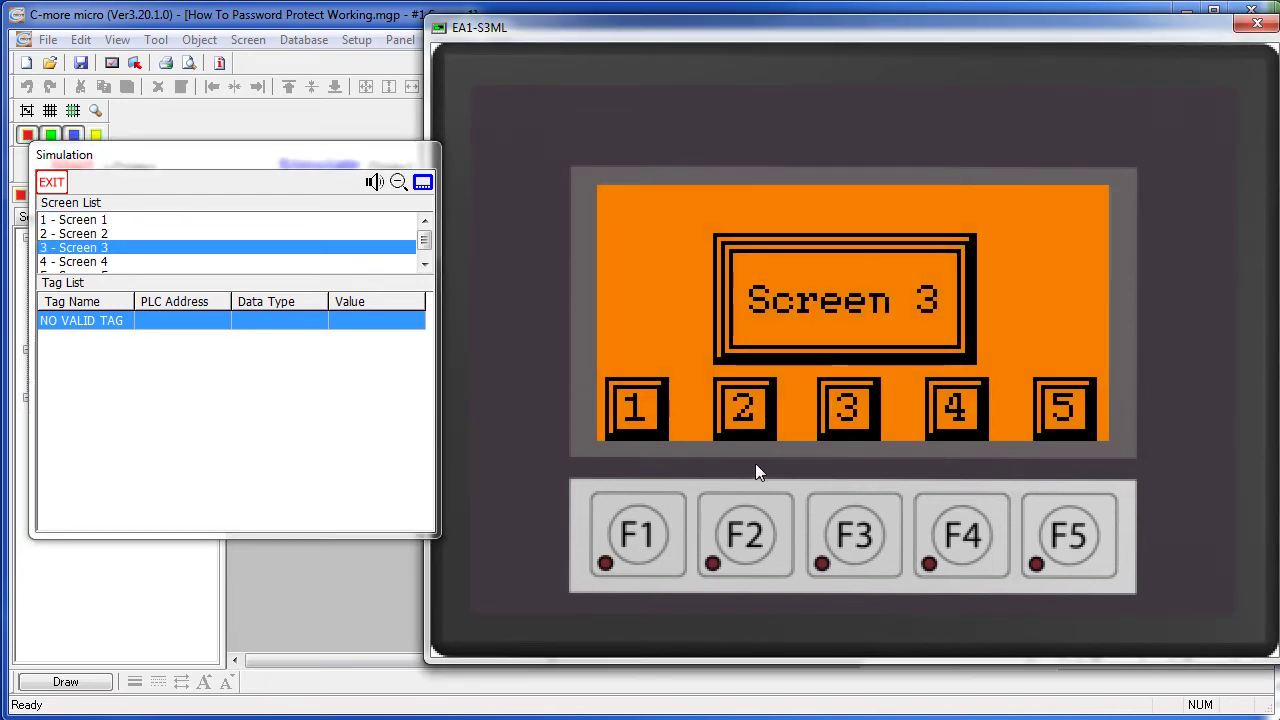
pyautogui.click(751, 414)
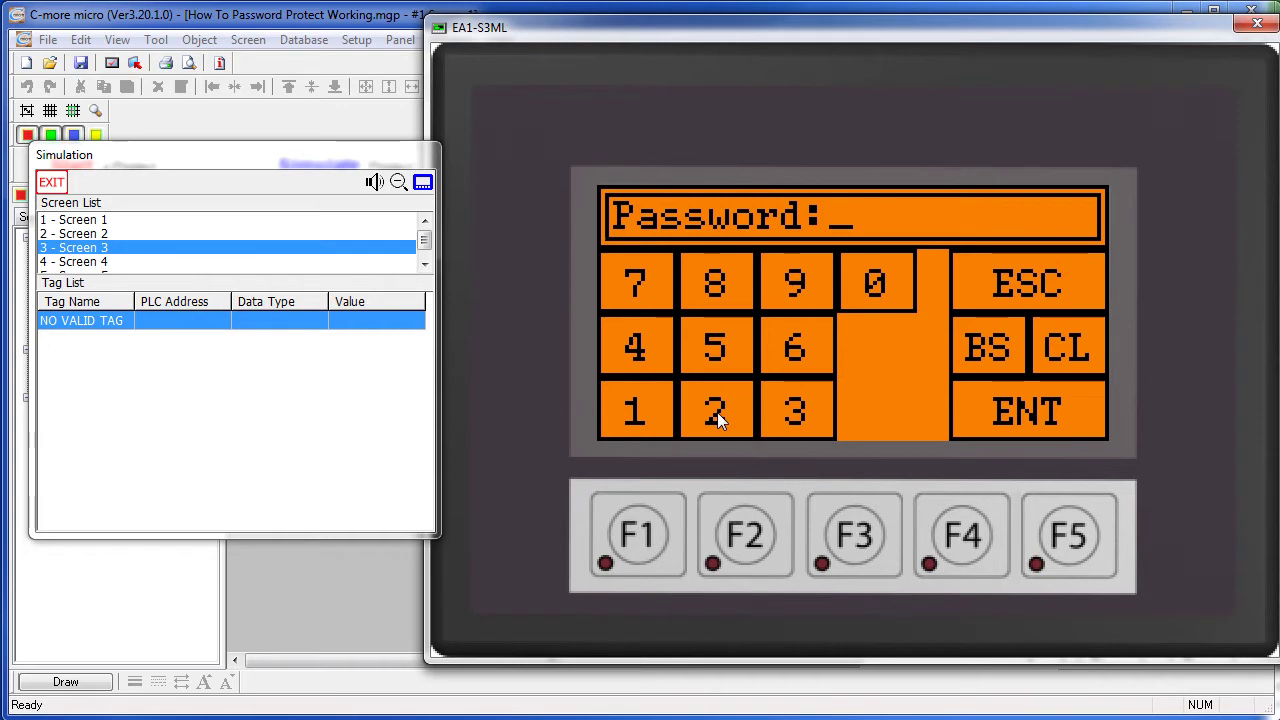
pyautogui.click(719, 412)
pyautogui.doubleClick(718, 412)
pyautogui.click(719, 416)
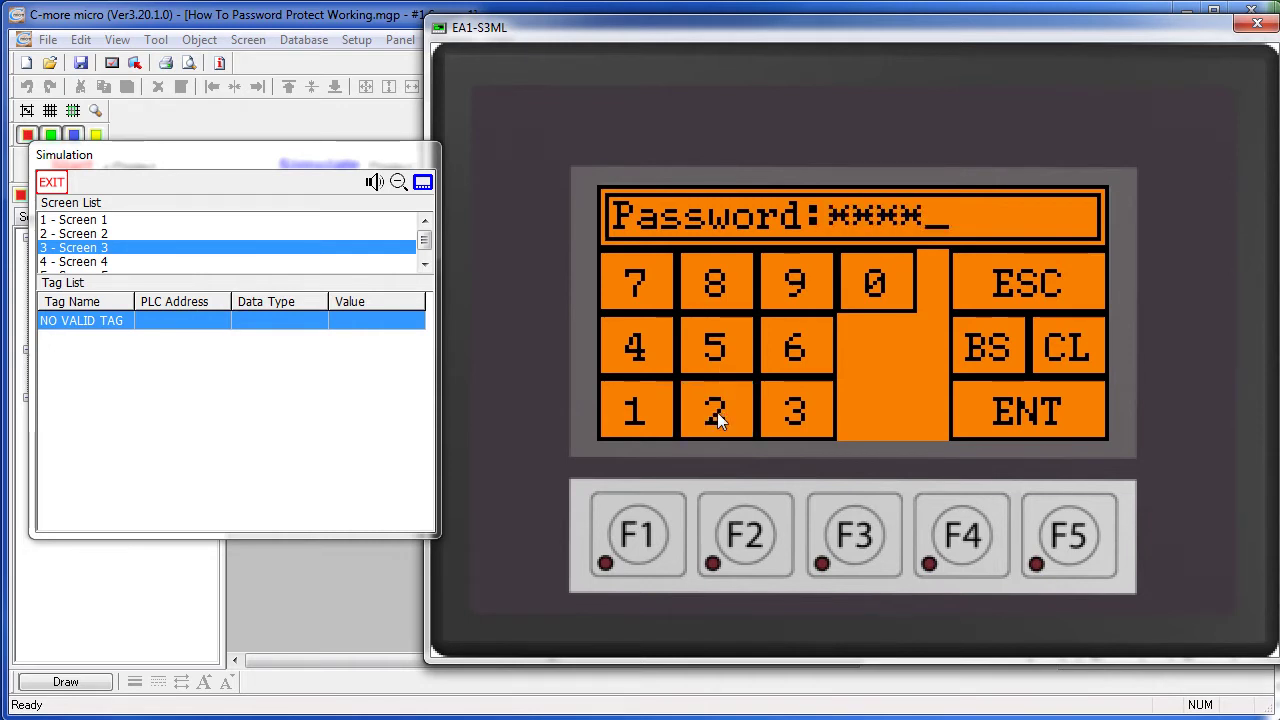
pyautogui.click(1049, 408)
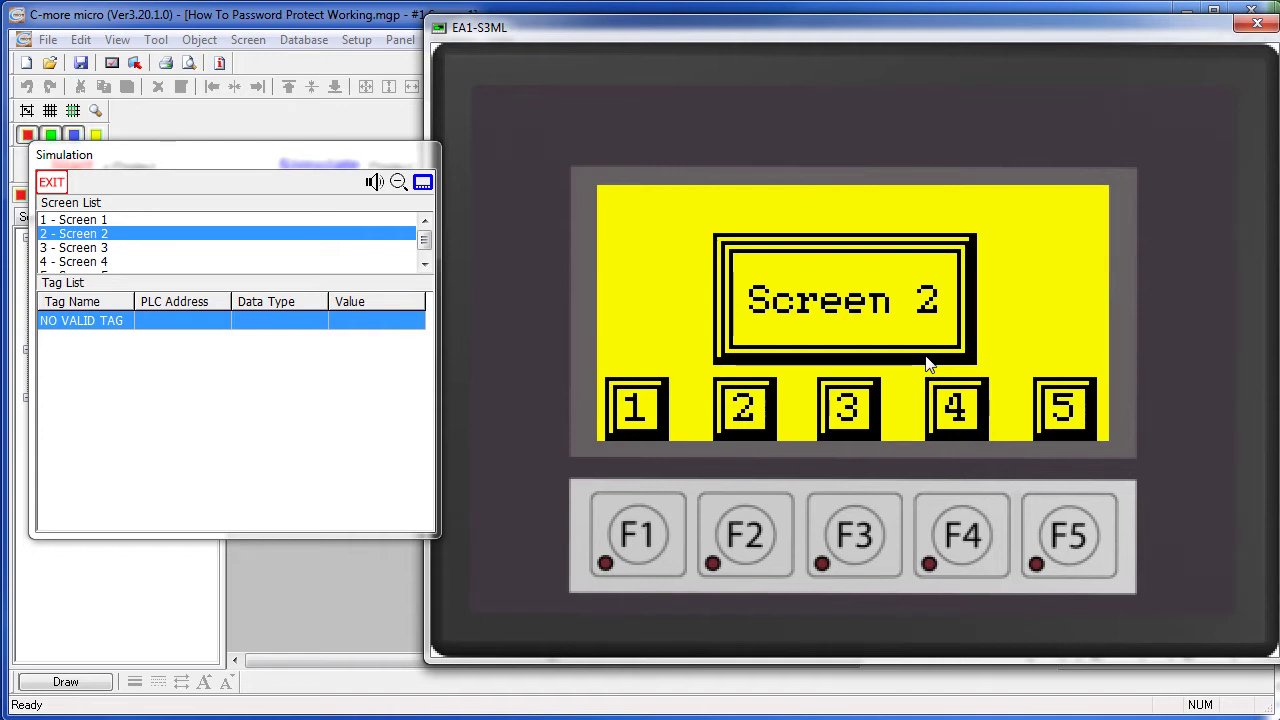
# - Try Screen 1 with a wrong password to confirm it is rejected
pyautogui.click(630, 418)
pyautogui.click(652, 431)
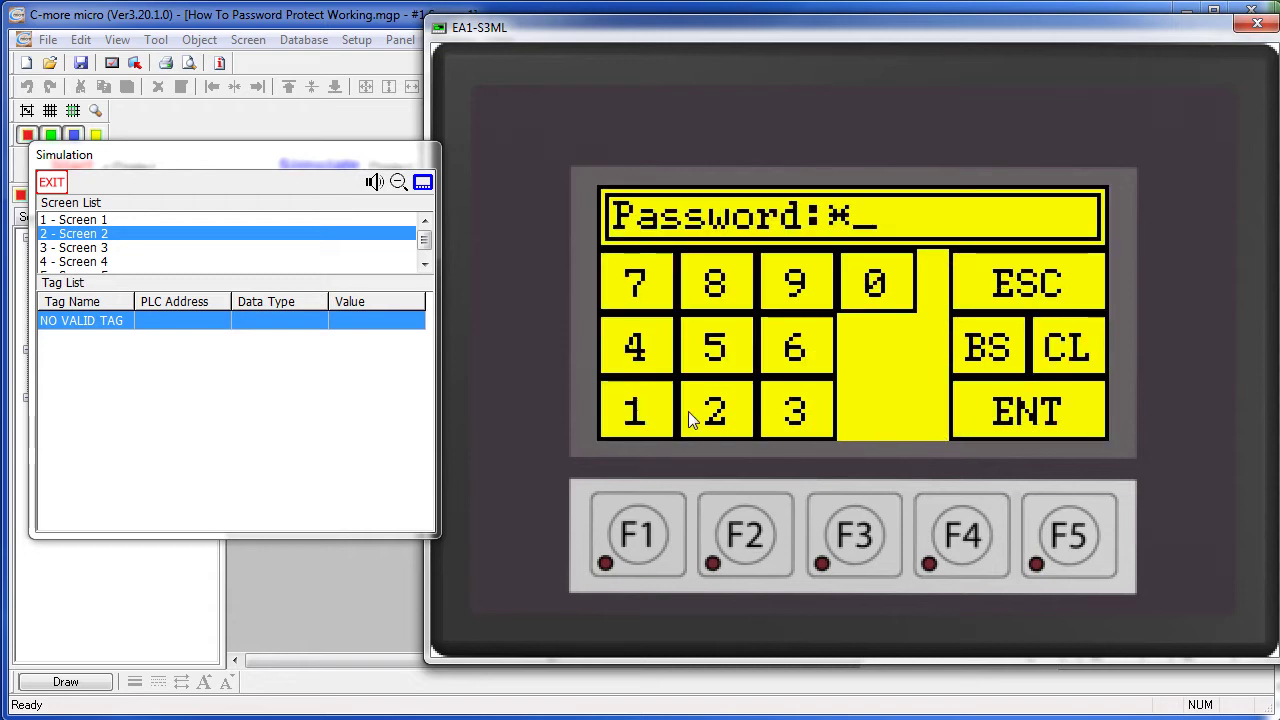
pyautogui.click(735, 421)
pyautogui.click(814, 420)
pyautogui.click(800, 351)
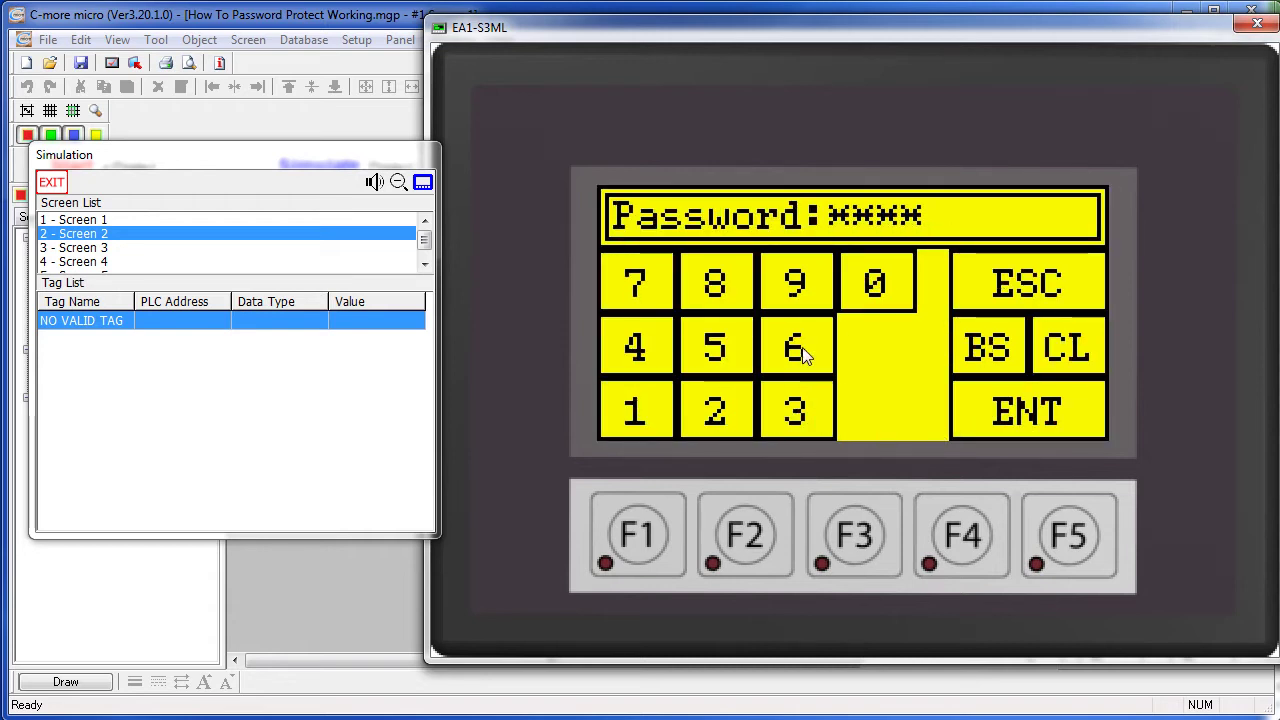
pyautogui.click(1003, 416)
# - Clear the rejected entry and enter the correct password to open Screen 1
pyautogui.click(1068, 345)
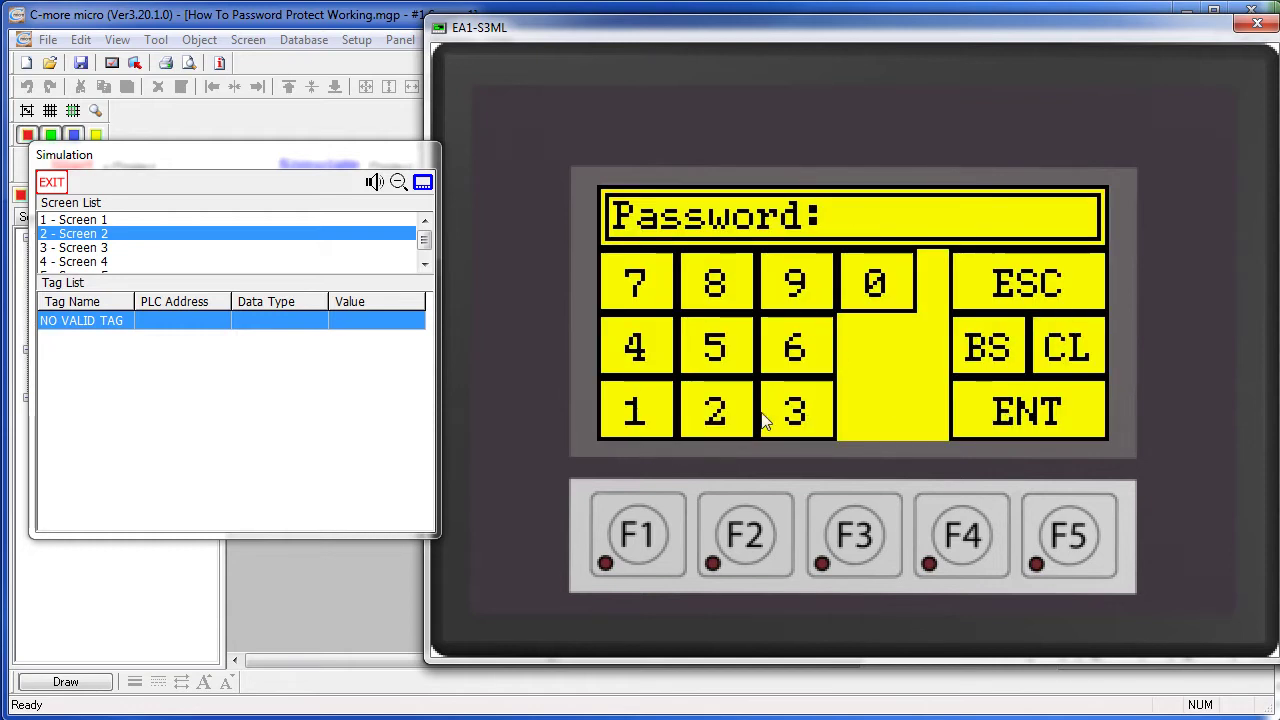
pyautogui.doubleClick(636, 418)
pyautogui.click(714, 410)
pyautogui.click(771, 408)
pyautogui.click(985, 412)
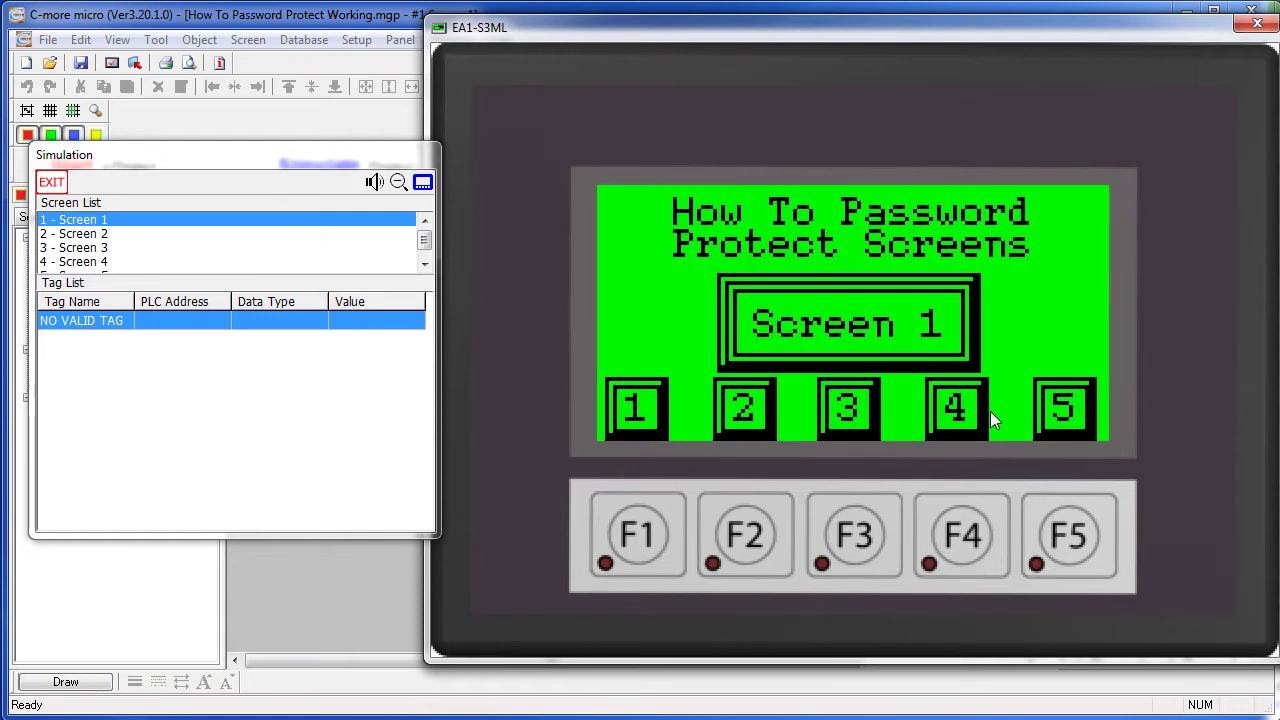
# - Close the simulator and review the Managers, Engineers and Supervisors passwords under Setup > Configure Password
pyautogui.hotkey('alt', 'F4')
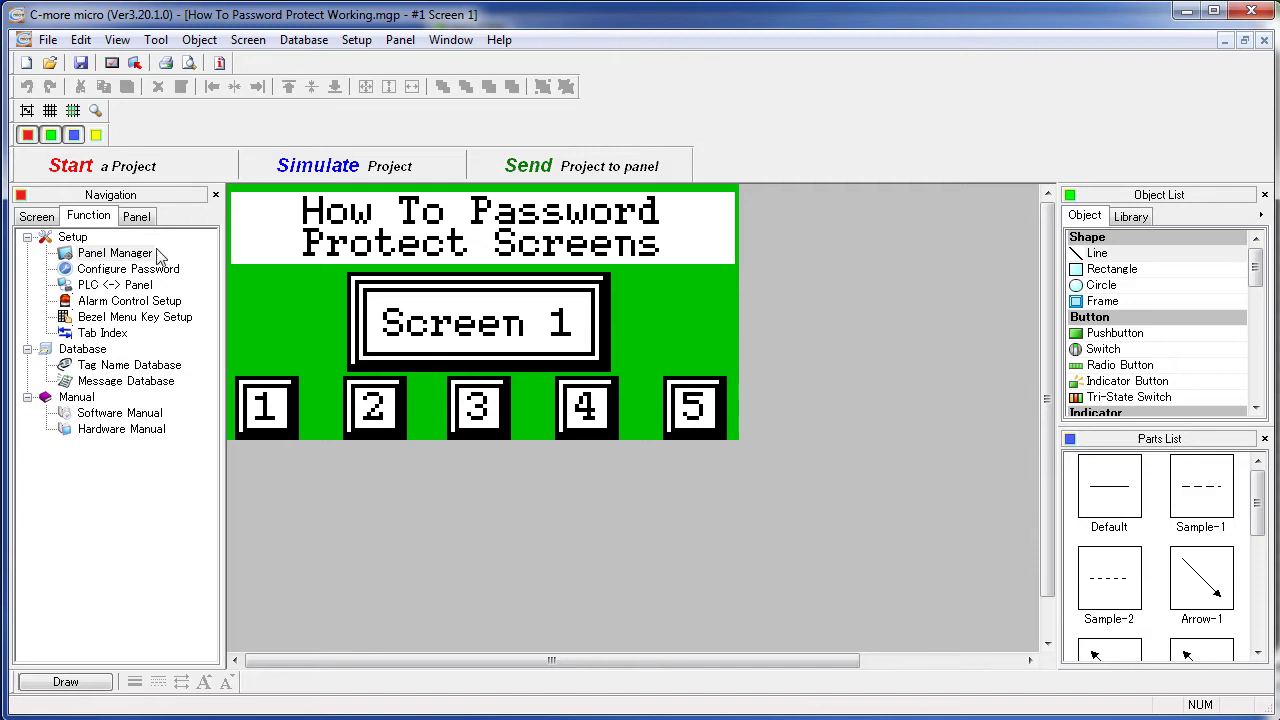
pyautogui.click(356, 40)
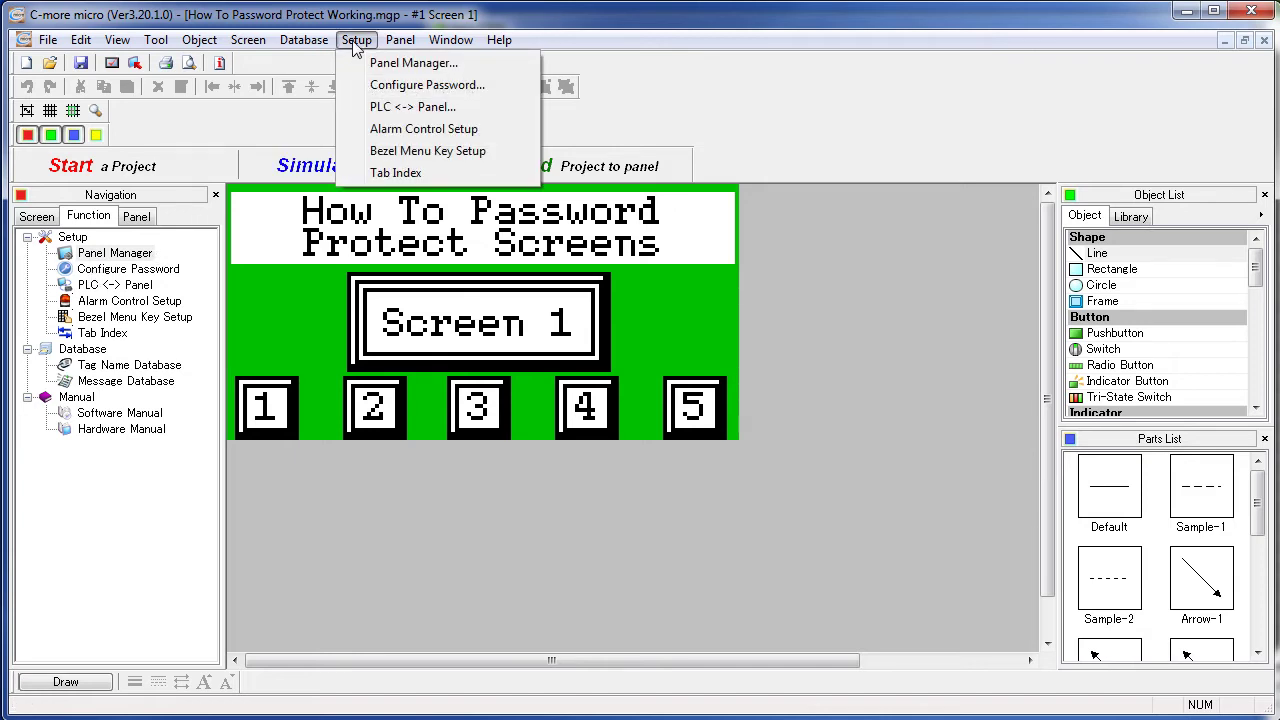
pyautogui.click(396, 86)
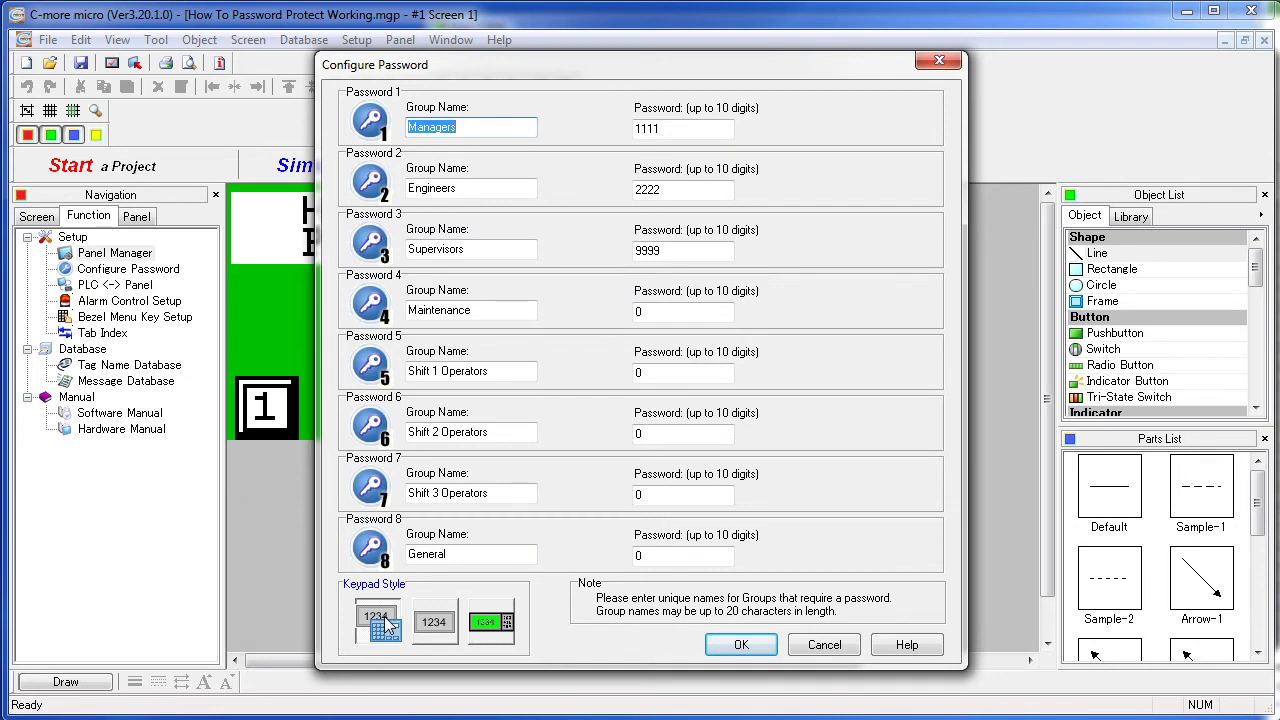
pyautogui.click(737, 646)
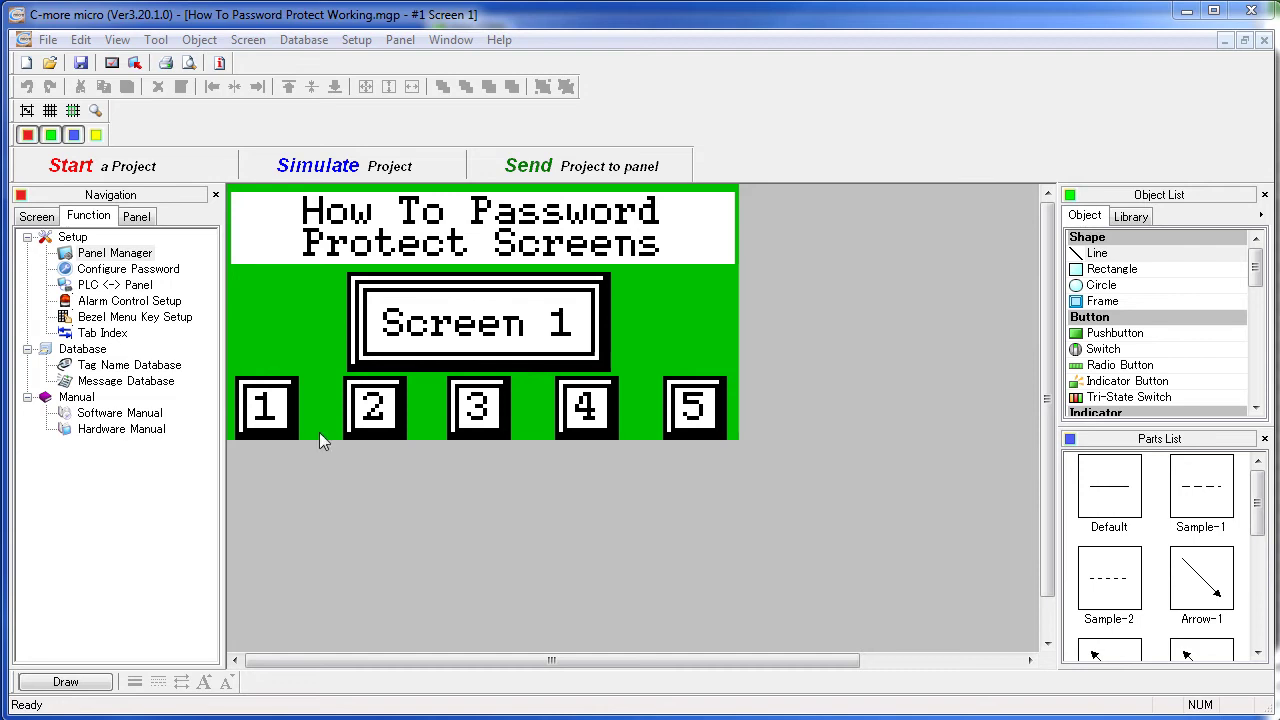
# - In Screen 1's Screen Option Password tab, tick Managers, Engineers and Supervisors, then confirm
pyautogui.click(33, 217)
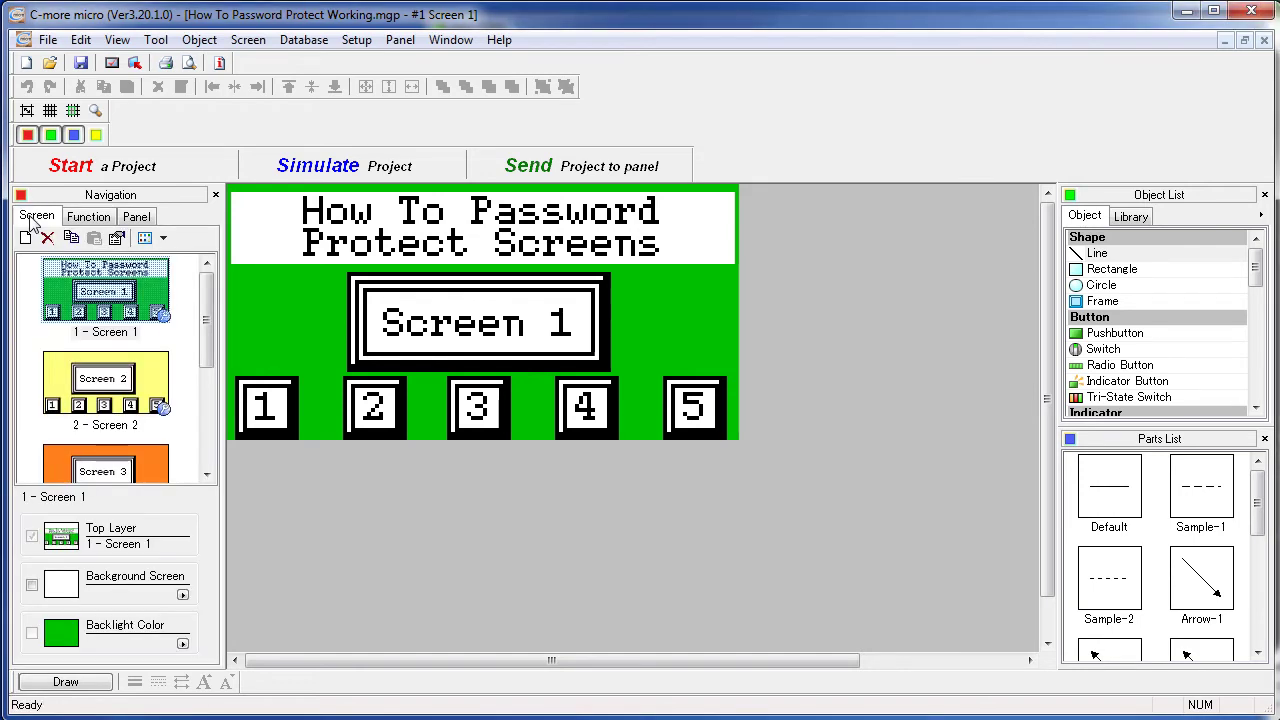
pyautogui.rightClick(120, 312)
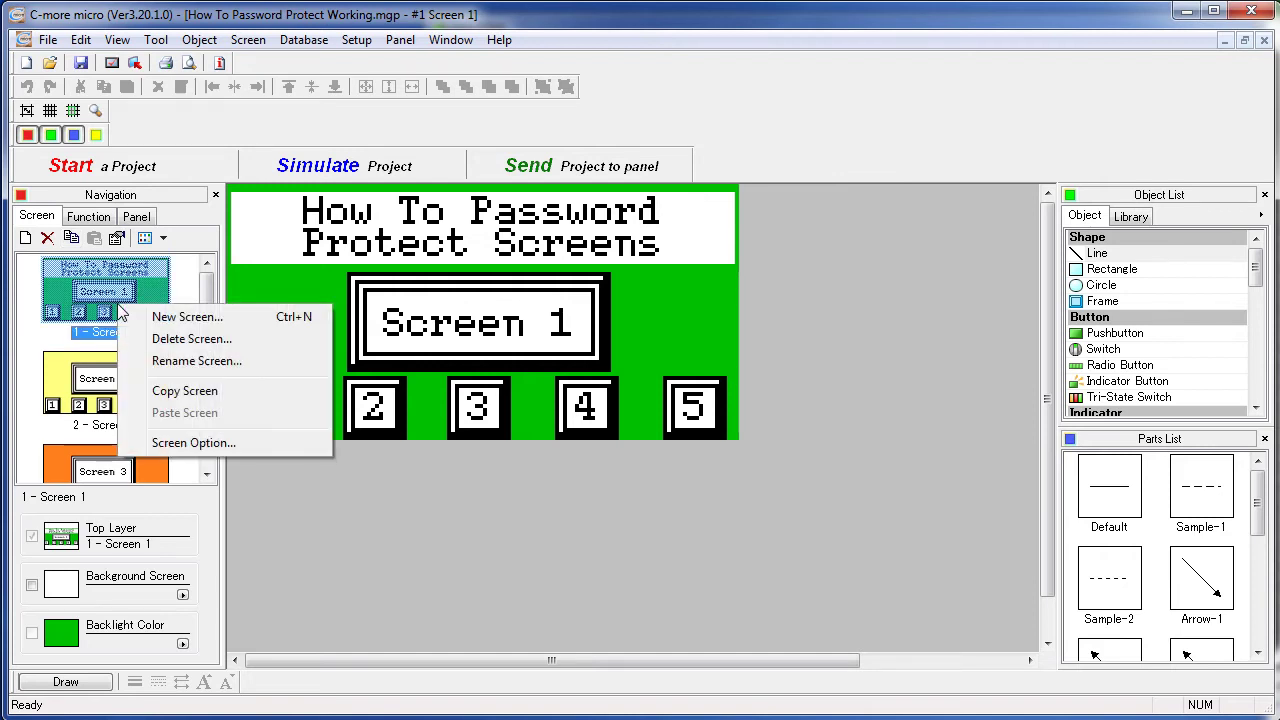
pyautogui.click(197, 443)
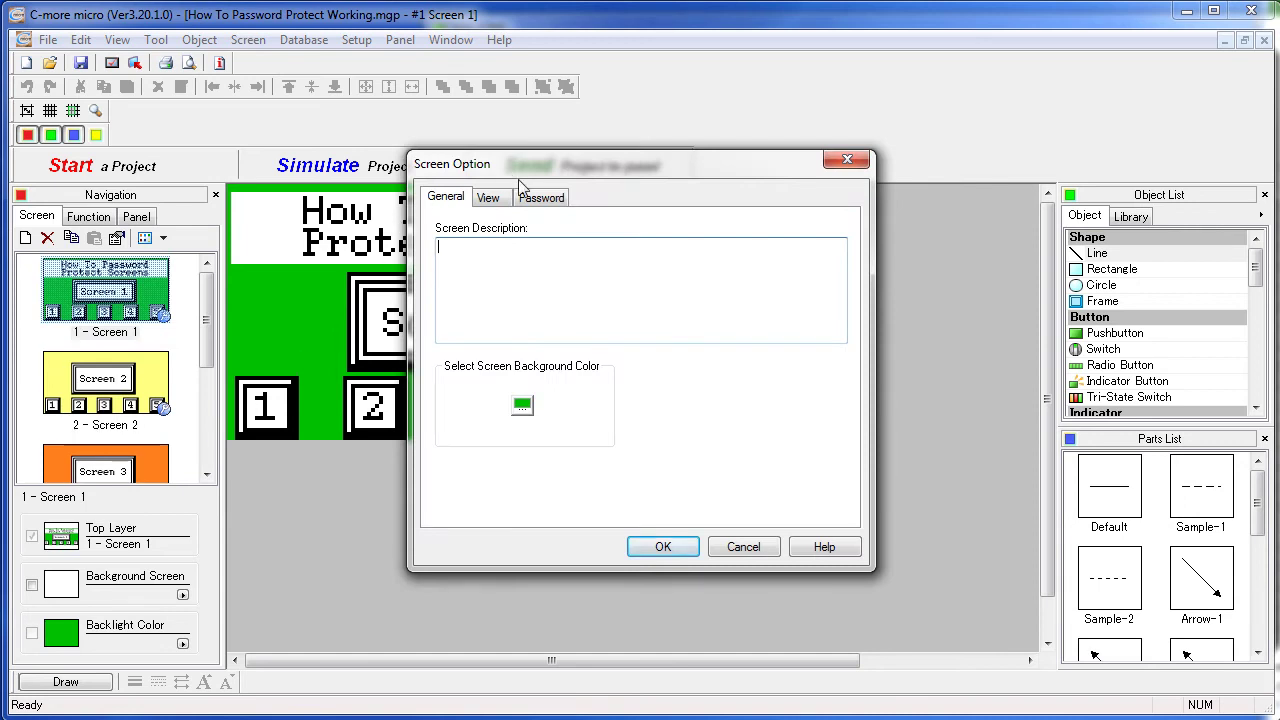
pyautogui.click(553, 200)
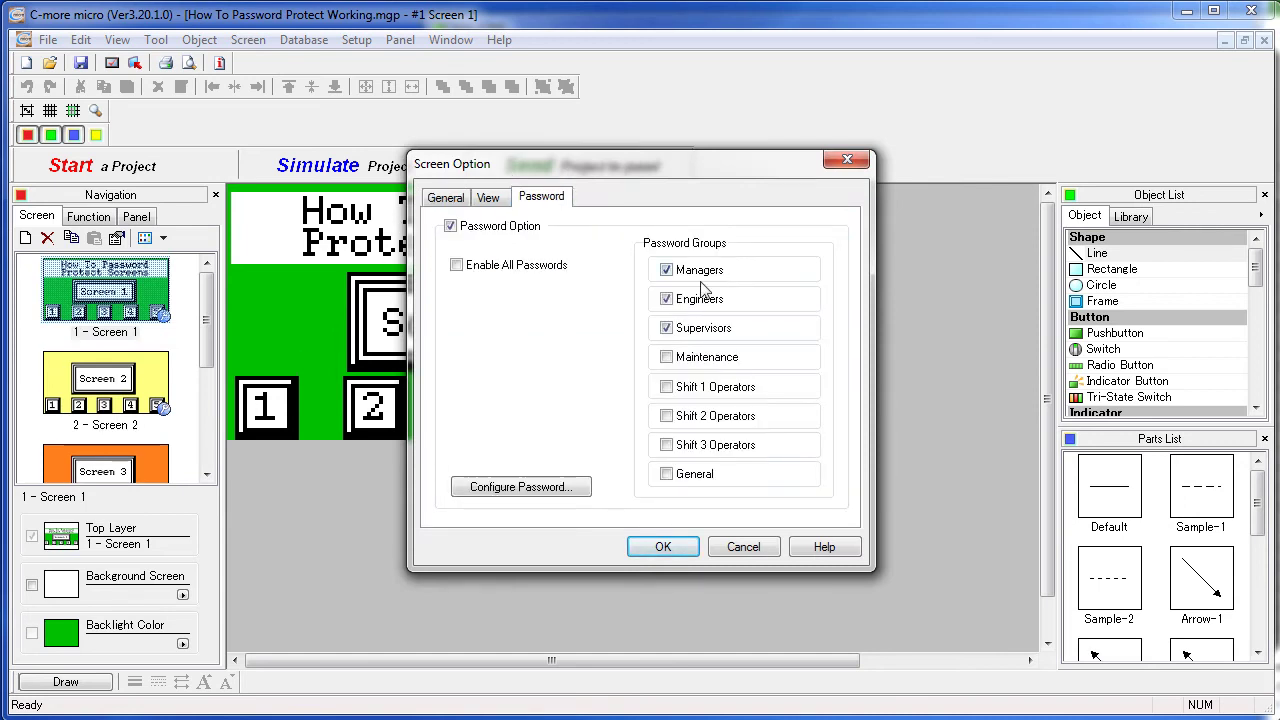
pyautogui.click(666, 270)
pyautogui.click(666, 300)
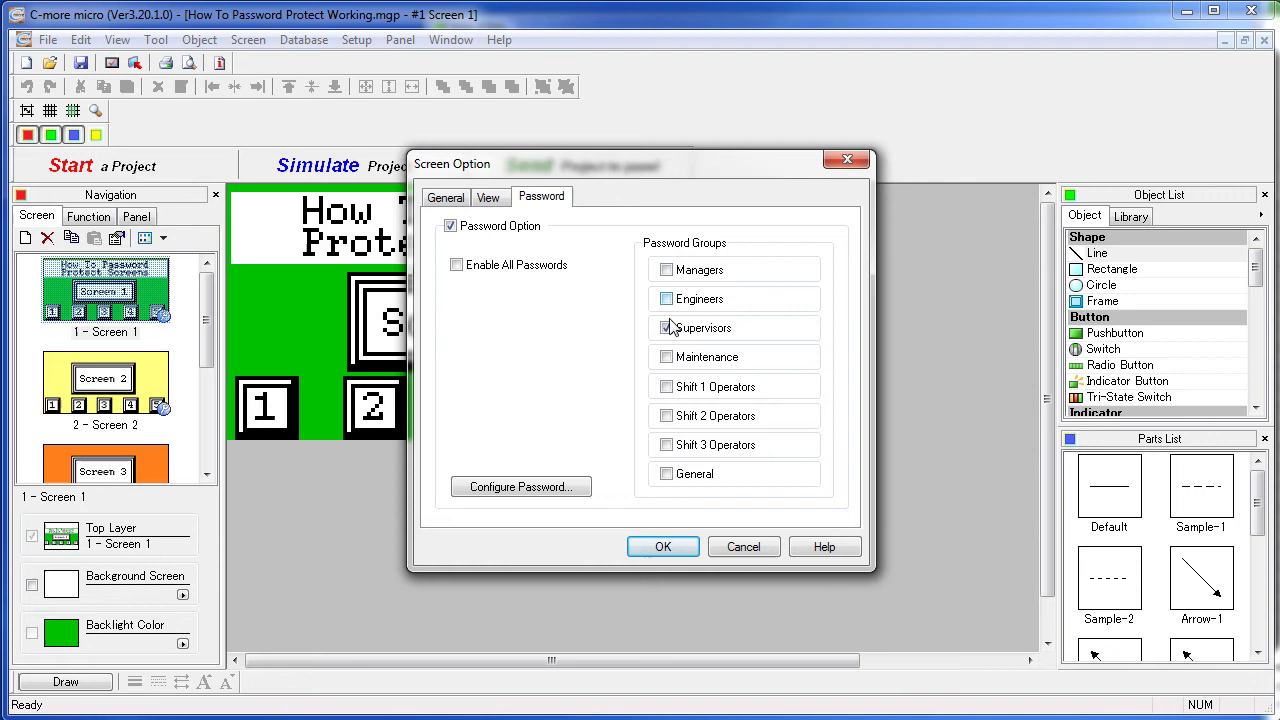
pyautogui.click(666, 328)
pyautogui.click(666, 299)
pyautogui.click(666, 270)
pyautogui.click(670, 546)
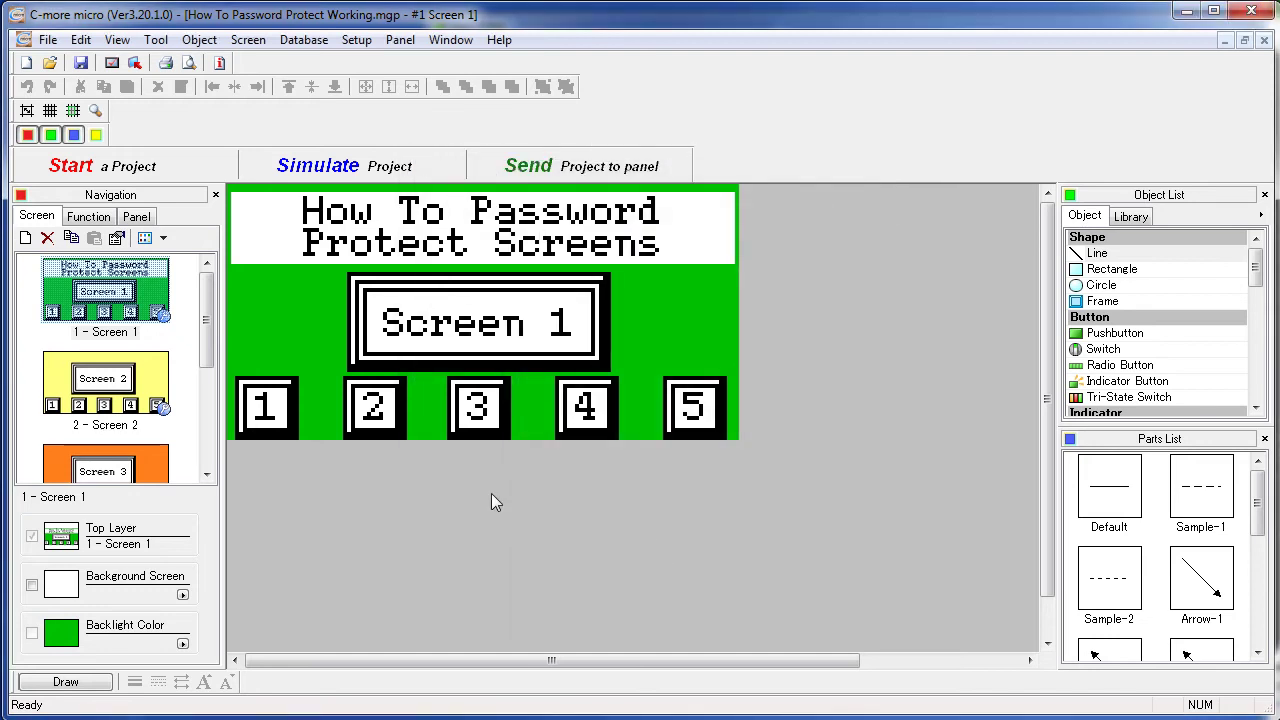
# - Confirm Screen 2's password settings with Engineers-only access
pyautogui.rightClick(142, 380)
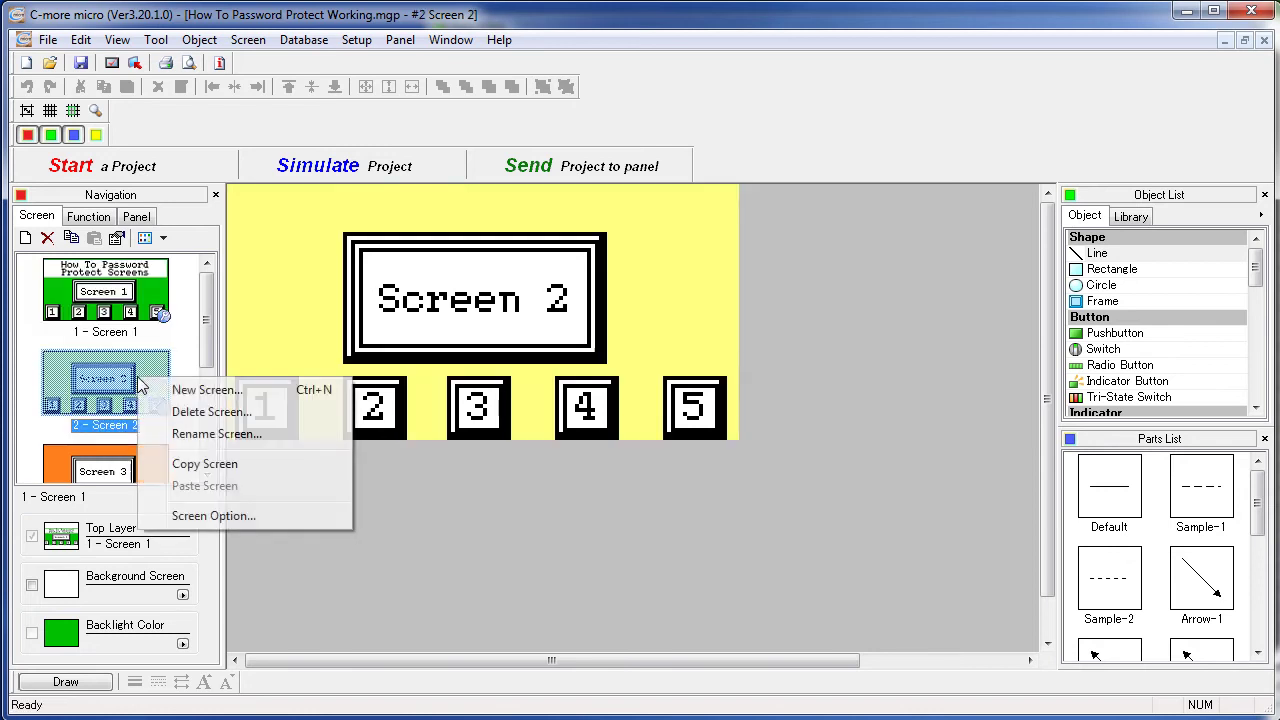
pyautogui.click(223, 516)
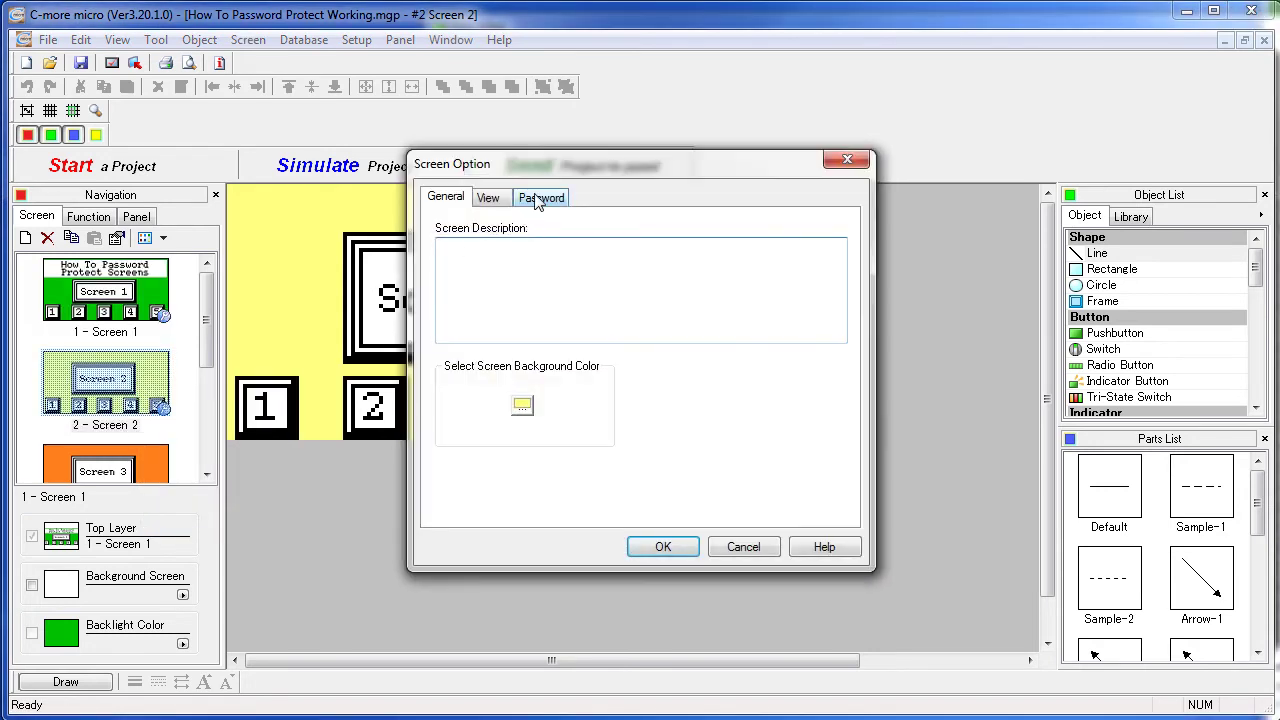
pyautogui.click(545, 197)
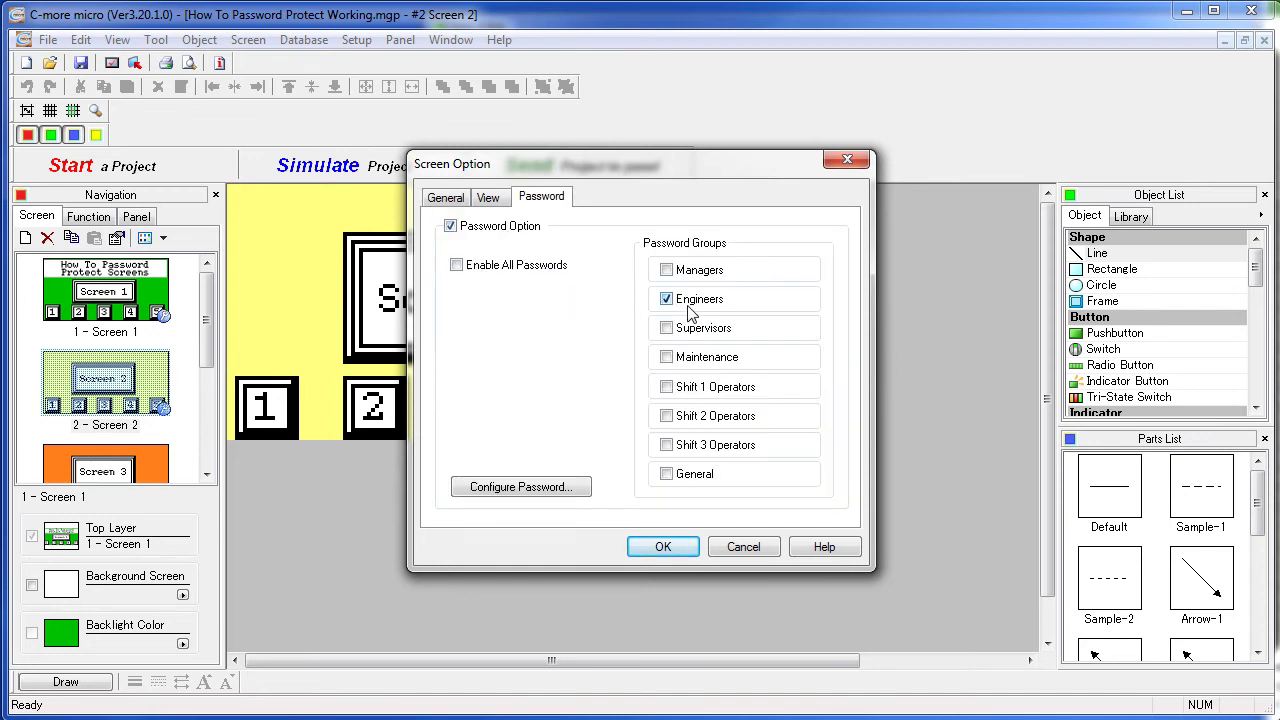
pyautogui.click(677, 548)
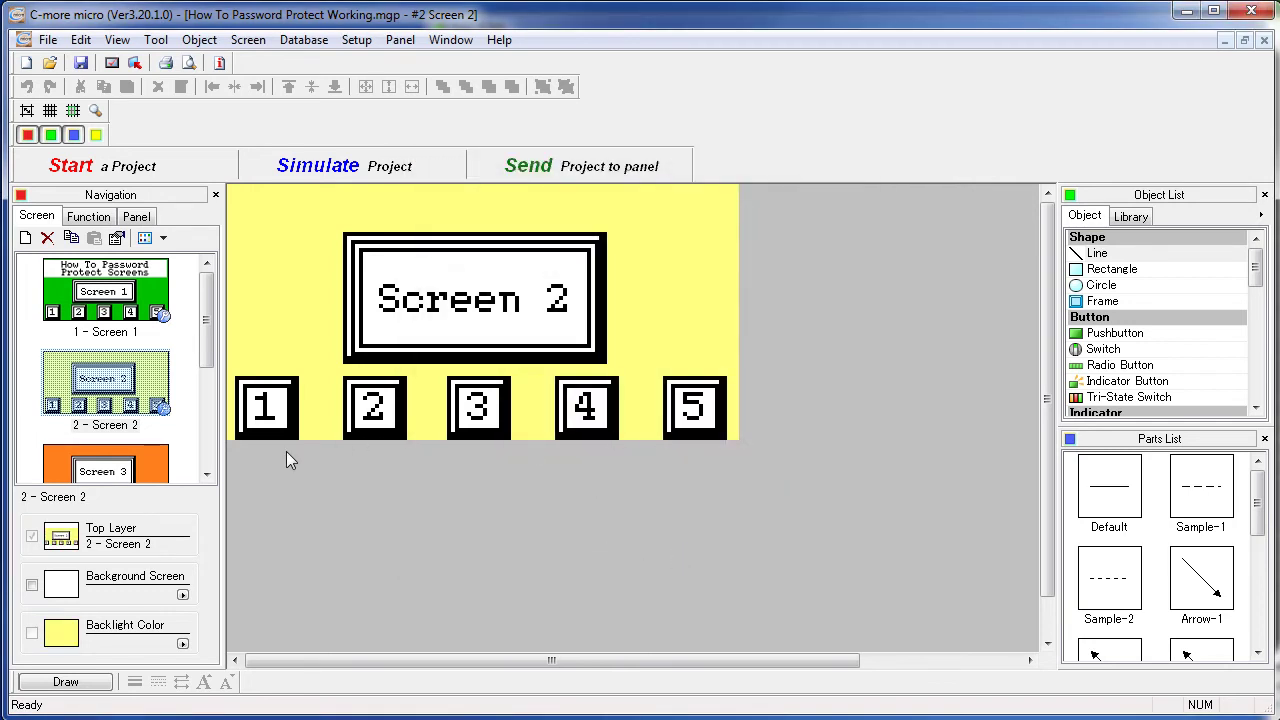
# - Enable password protection on Screen 5 and restrict it to the Supervisors group
pyautogui.moveTo(202, 350); pyautogui.dragTo(233, 465)
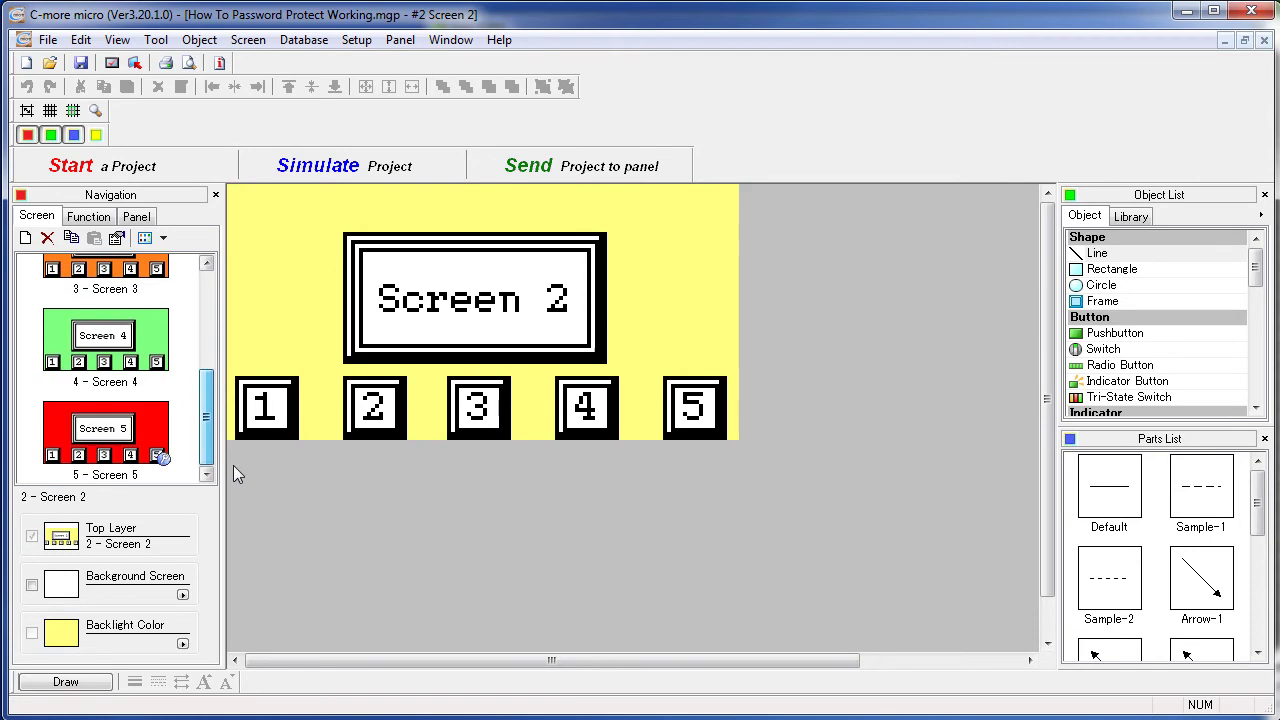
pyautogui.rightClick(160, 430)
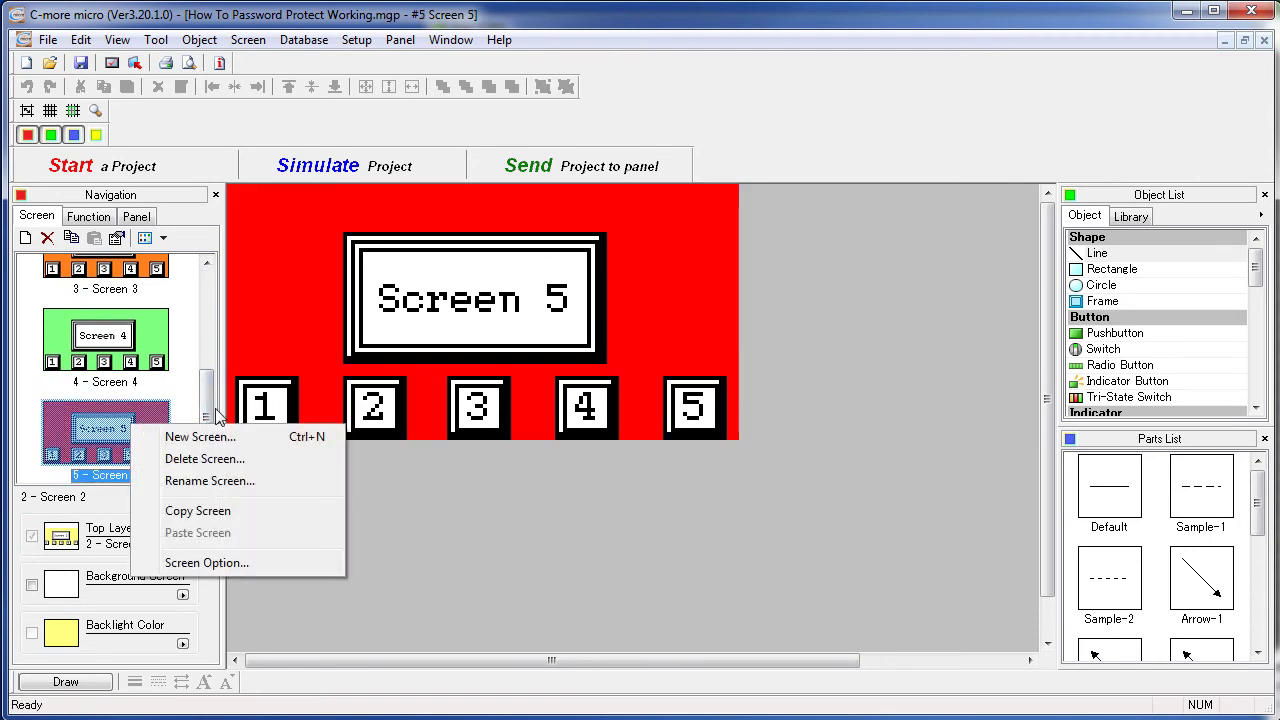
pyautogui.click(240, 563)
pyautogui.click(548, 203)
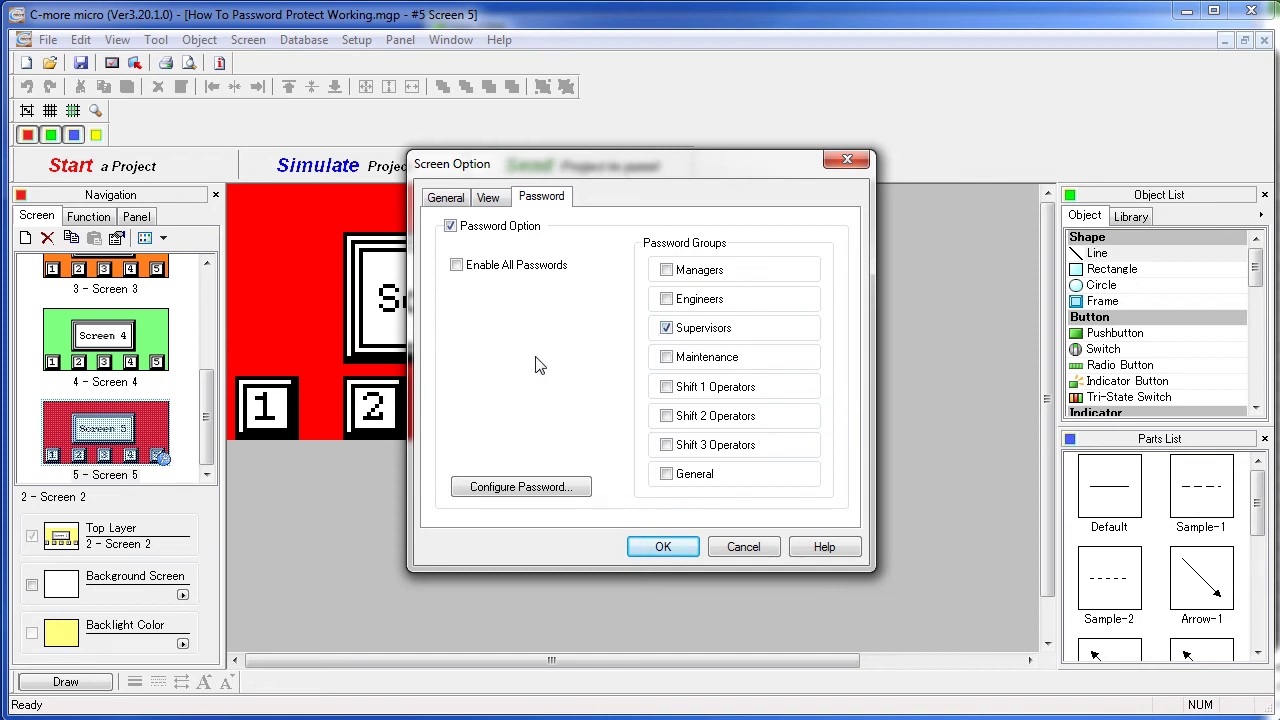
pyautogui.click(451, 227)
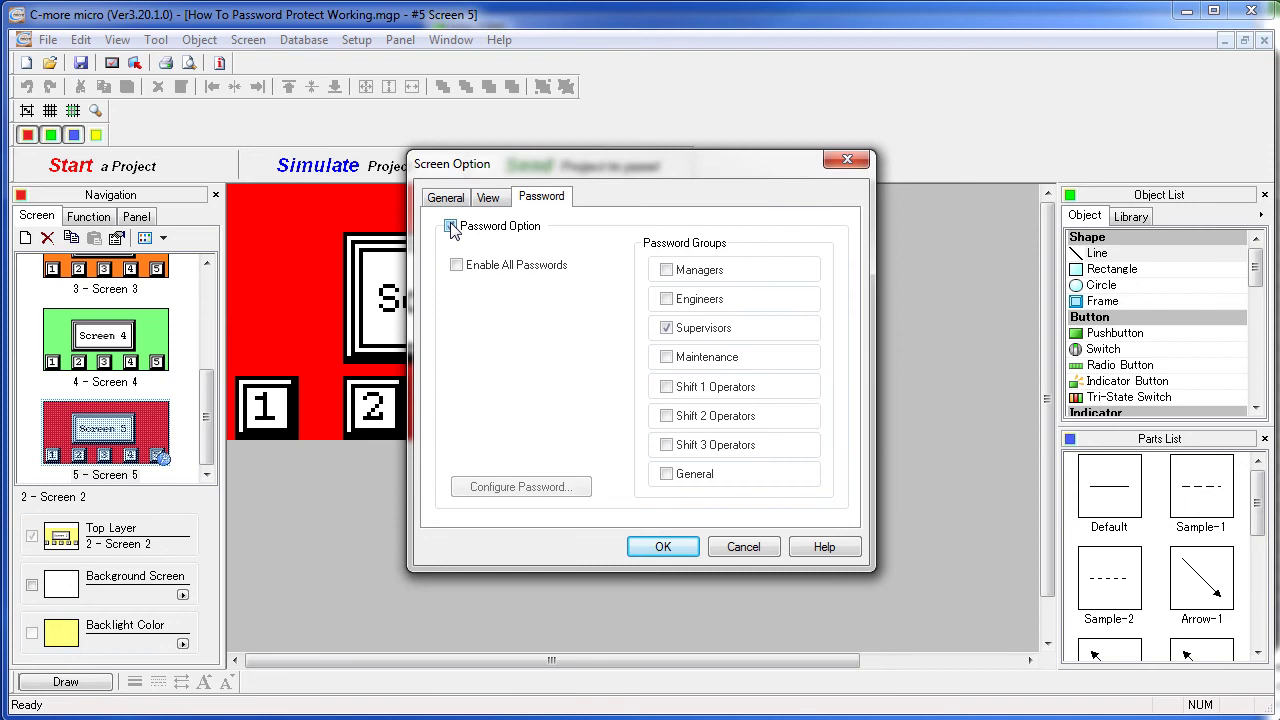
pyautogui.click(451, 227)
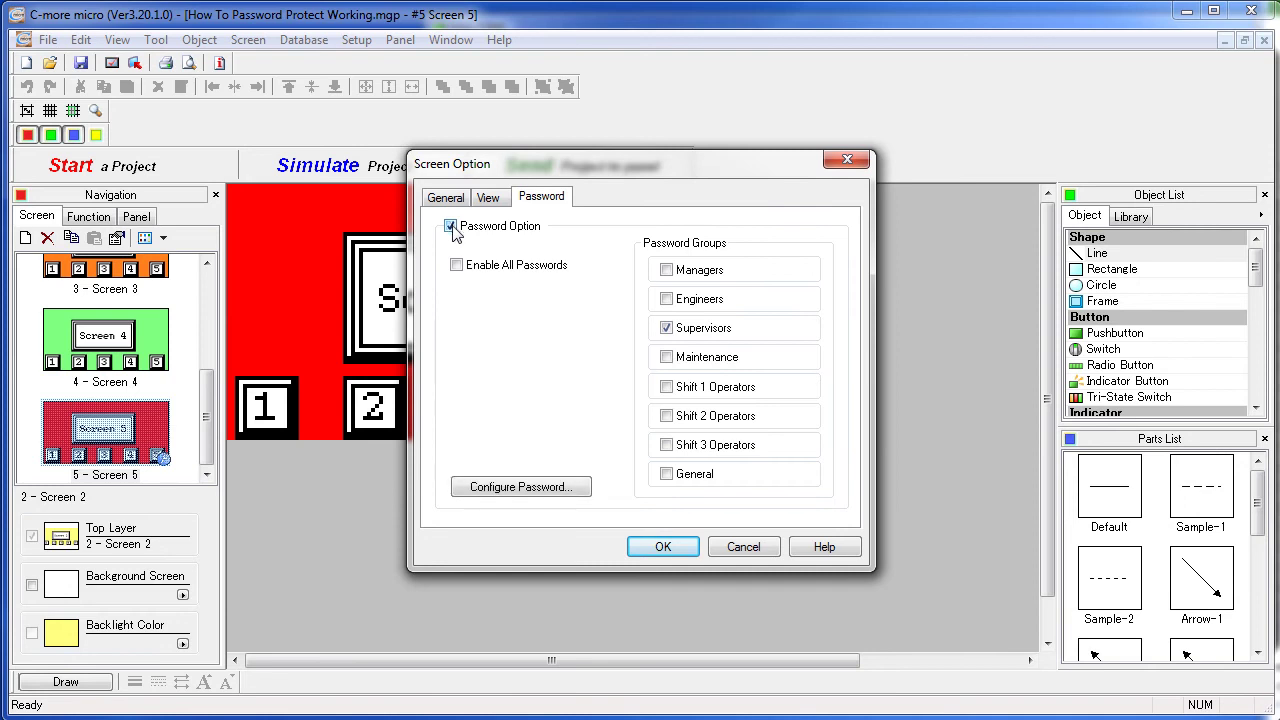
pyautogui.click(667, 328)
pyautogui.click(663, 547)
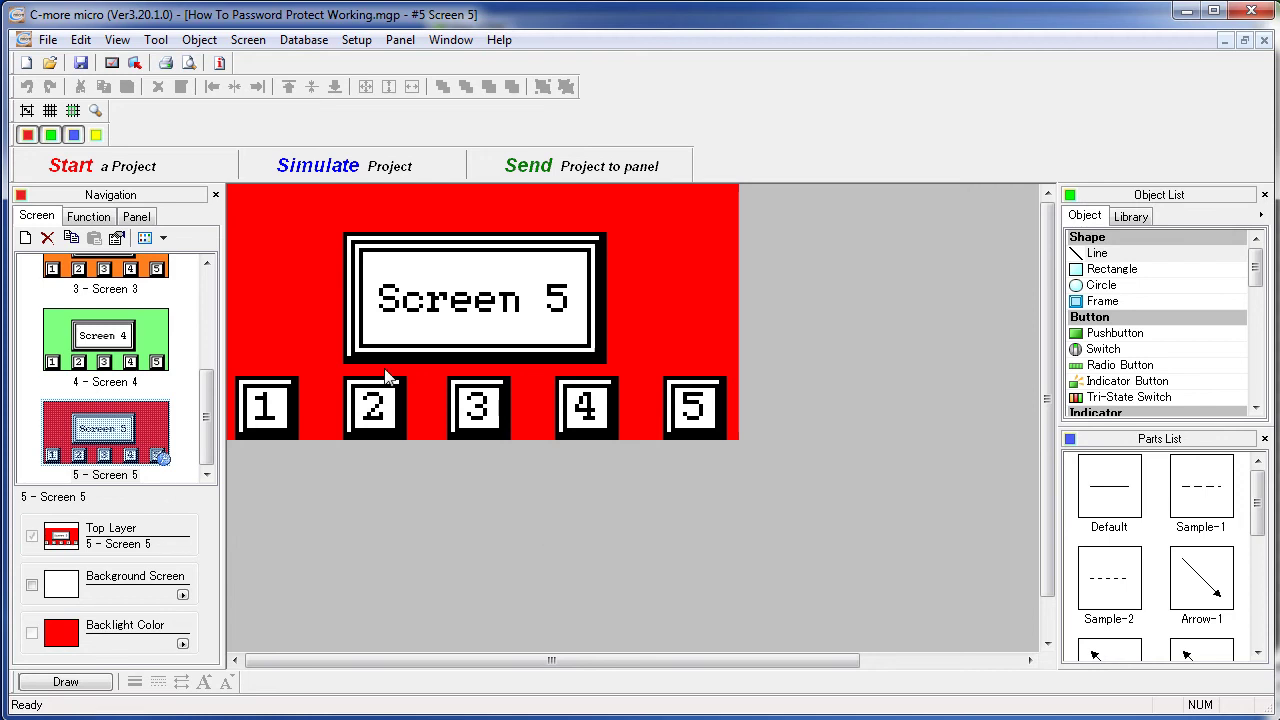
# - Save the project, start the simulation, and visit unprotected Screens 3 and 4
pyautogui.click(355, 175)
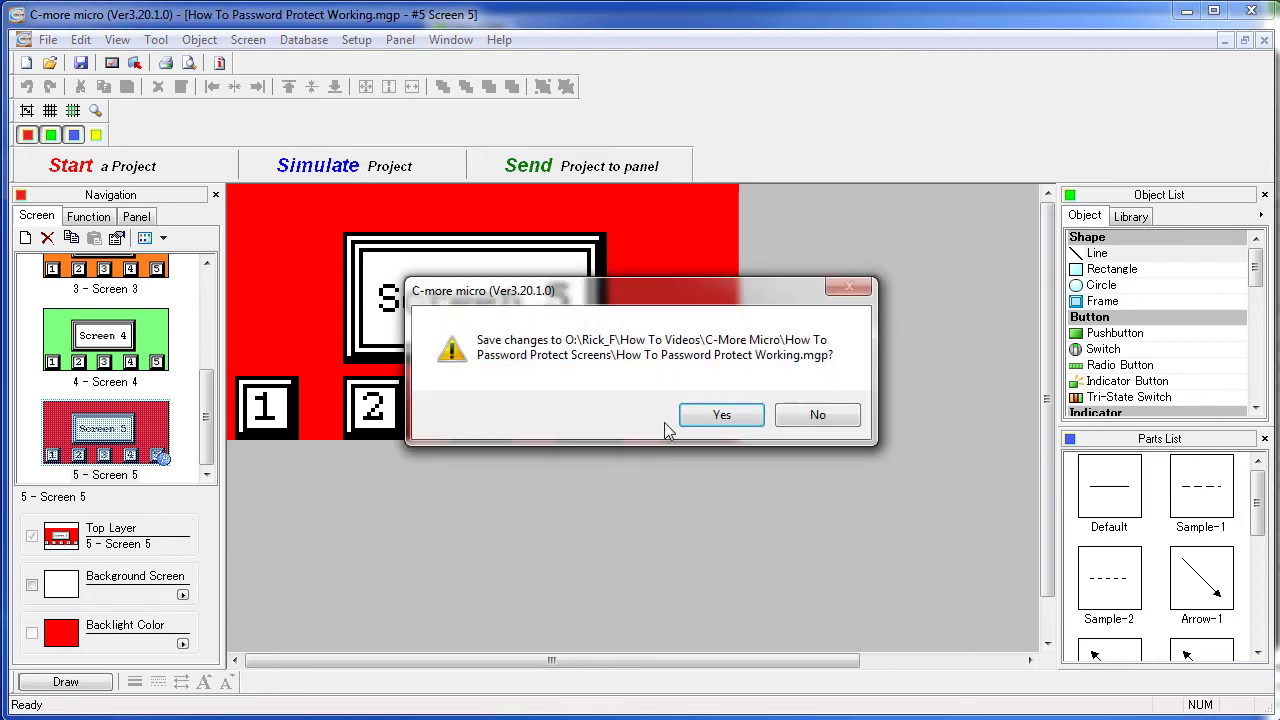
pyautogui.click(725, 418)
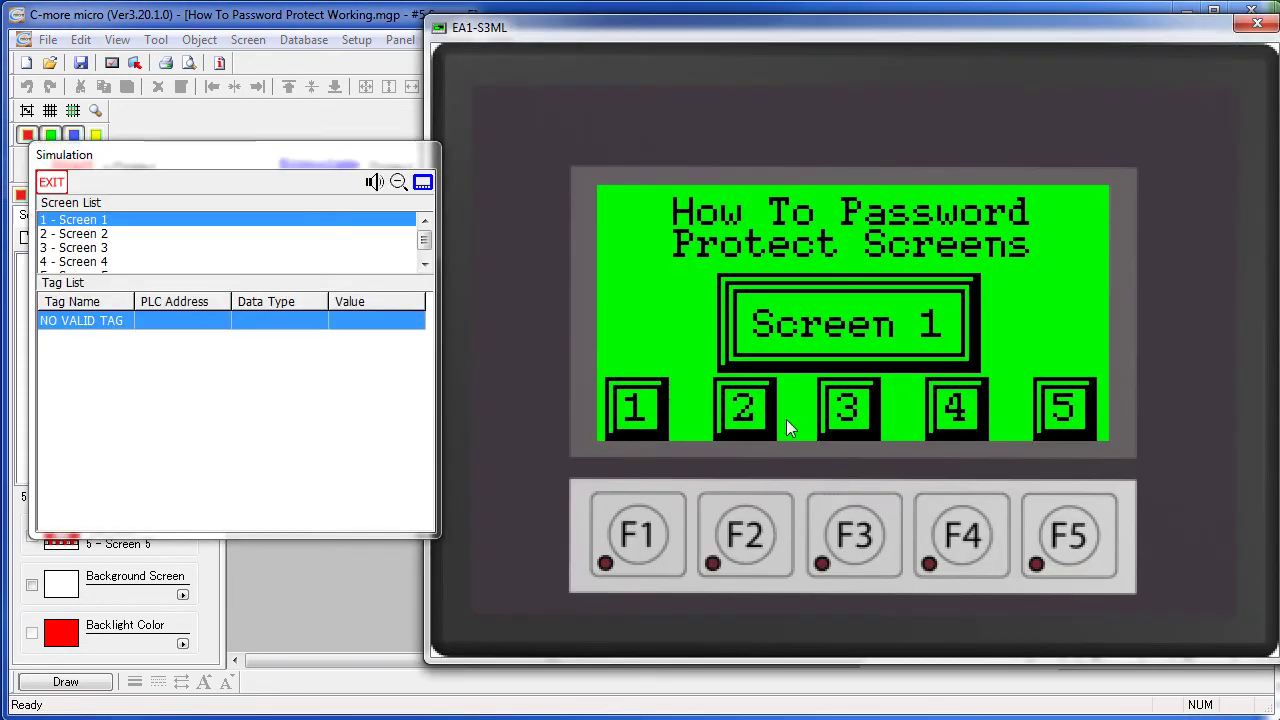
pyautogui.click(850, 410)
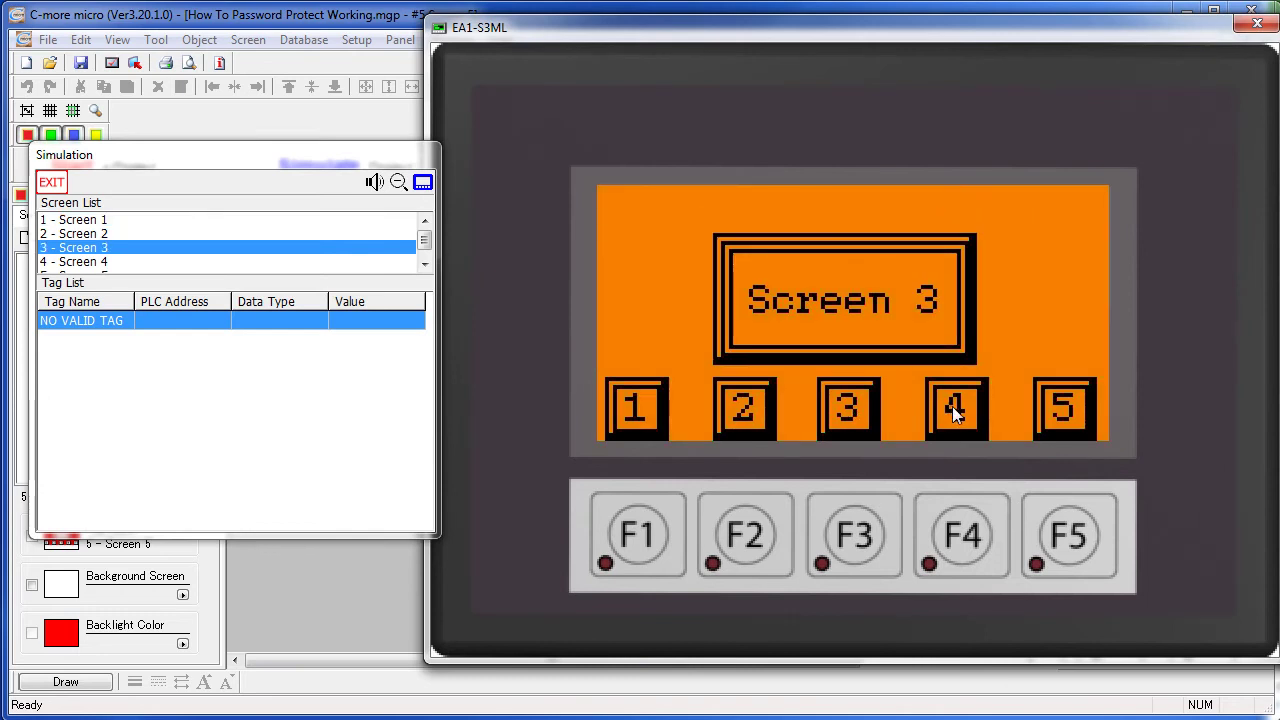
pyautogui.click(945, 408)
pyautogui.click(850, 410)
# - Enter a password on the keypad to open protected Screen 1
pyautogui.click(638, 420)
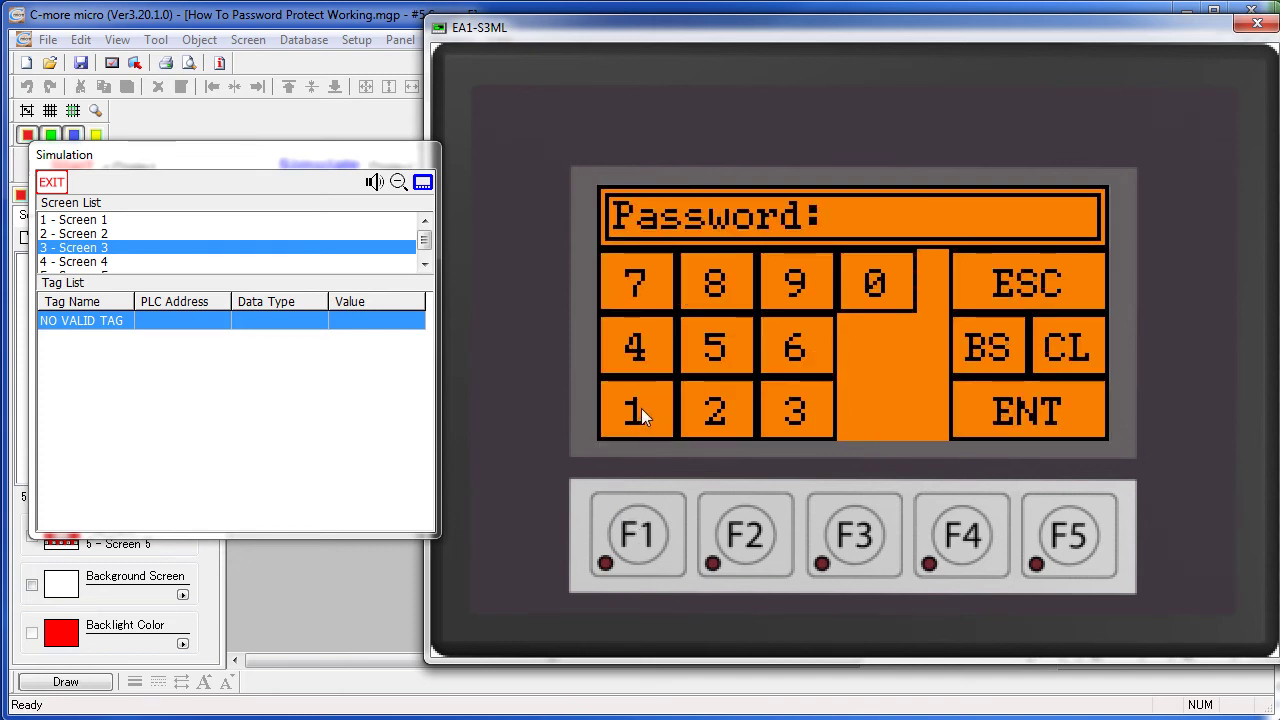
pyautogui.click(641, 416)
pyautogui.click(640, 413)
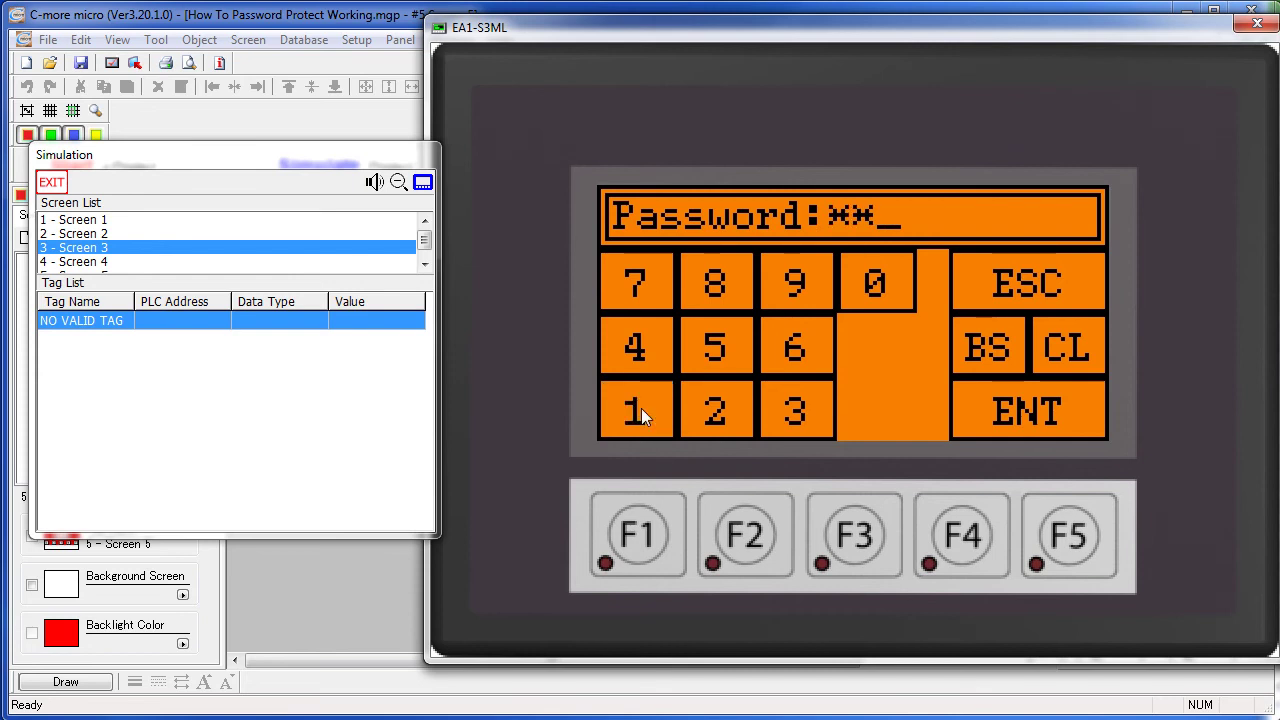
pyautogui.click(640, 413)
pyautogui.click(640, 413)
pyautogui.click(1034, 414)
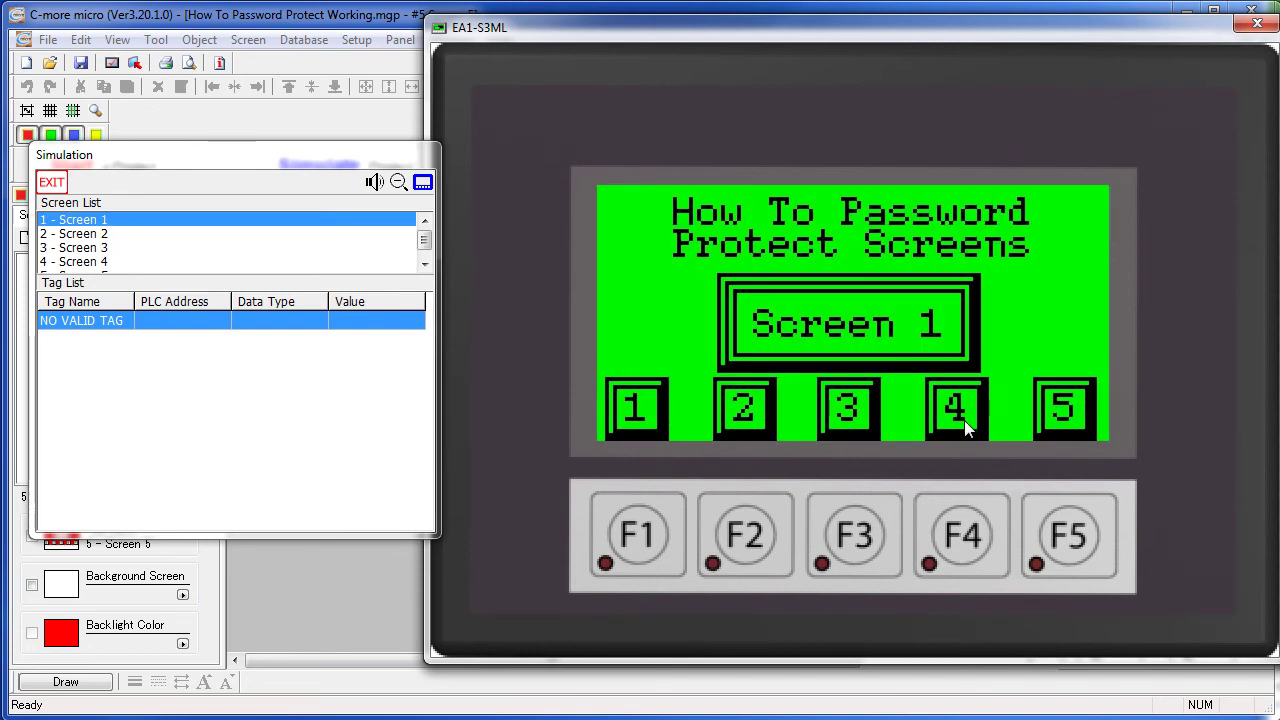
# - Attempt a password for Screen 2, then cancel and stay on Screen 1
pyautogui.click(740, 414)
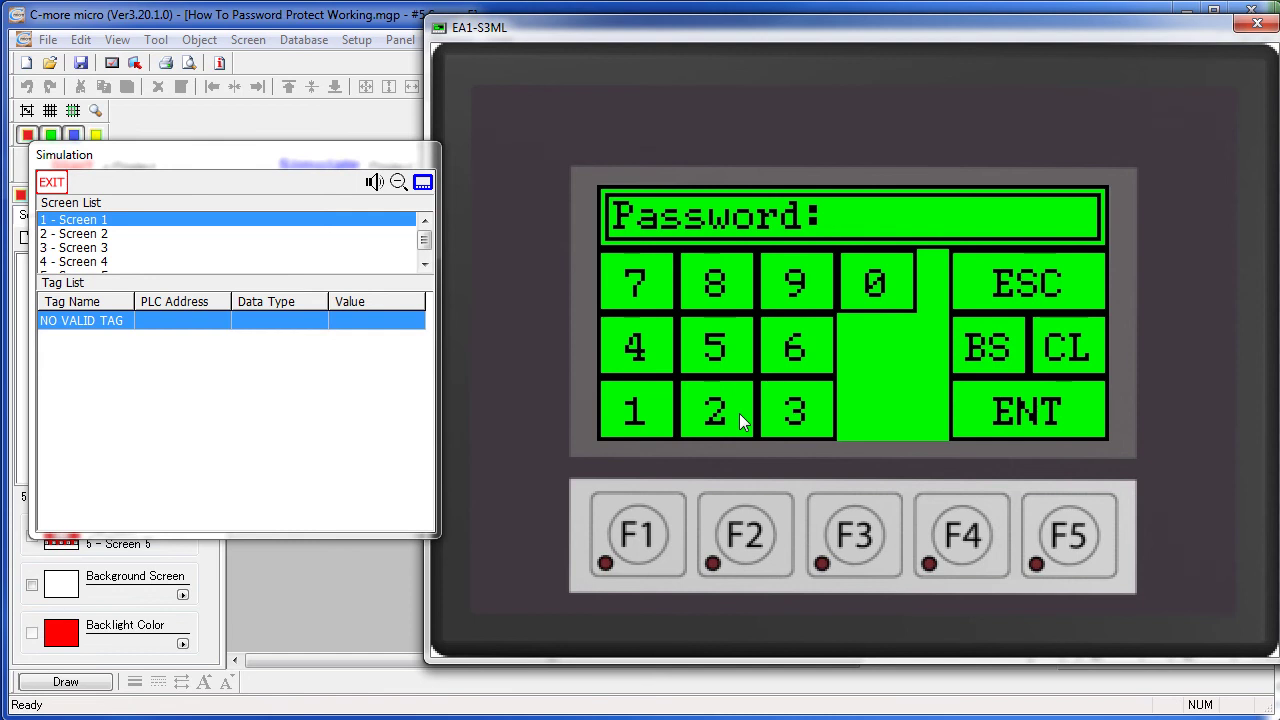
pyautogui.click(654, 409)
pyautogui.click(747, 415)
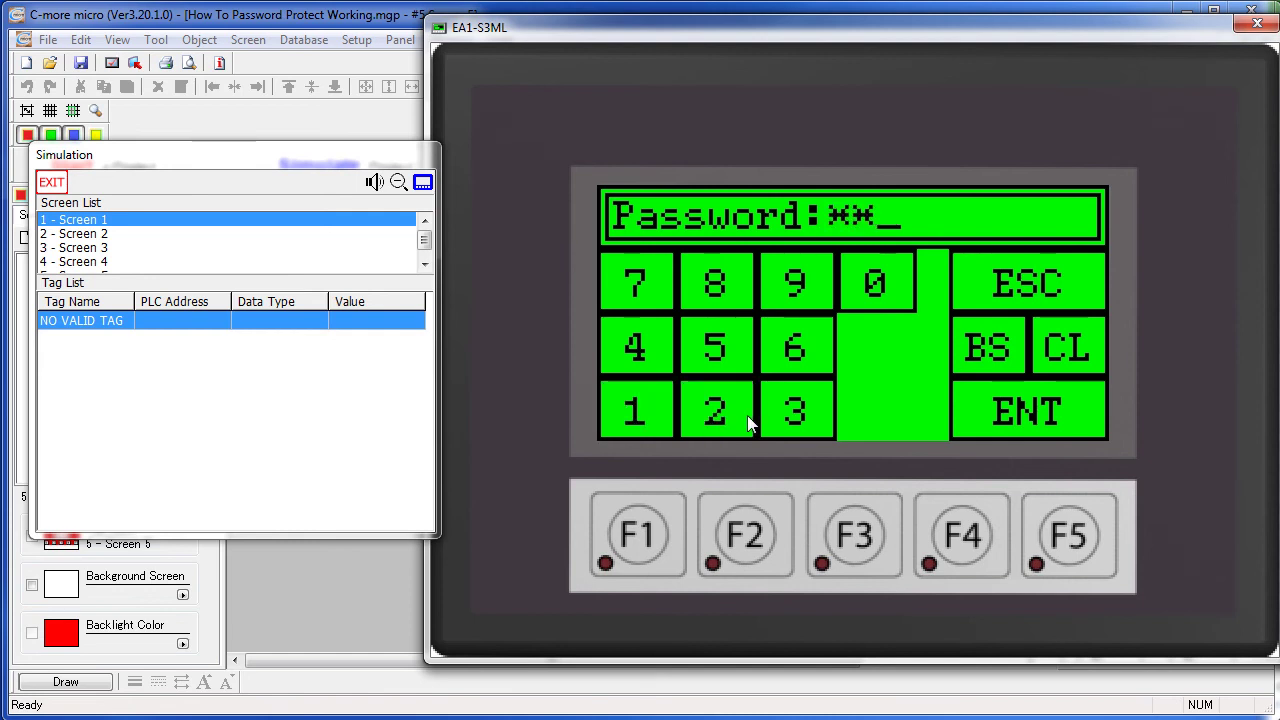
pyautogui.click(779, 417)
pyautogui.click(613, 347)
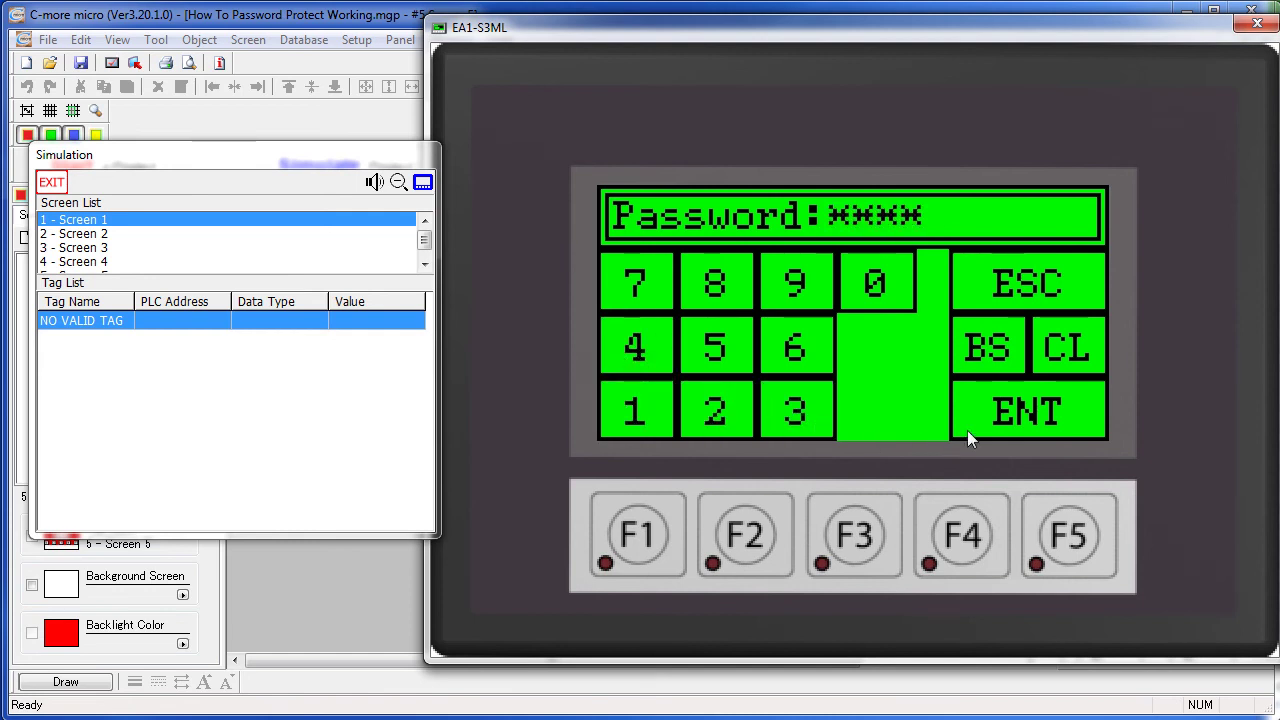
pyautogui.click(1003, 414)
pyautogui.click(1028, 284)
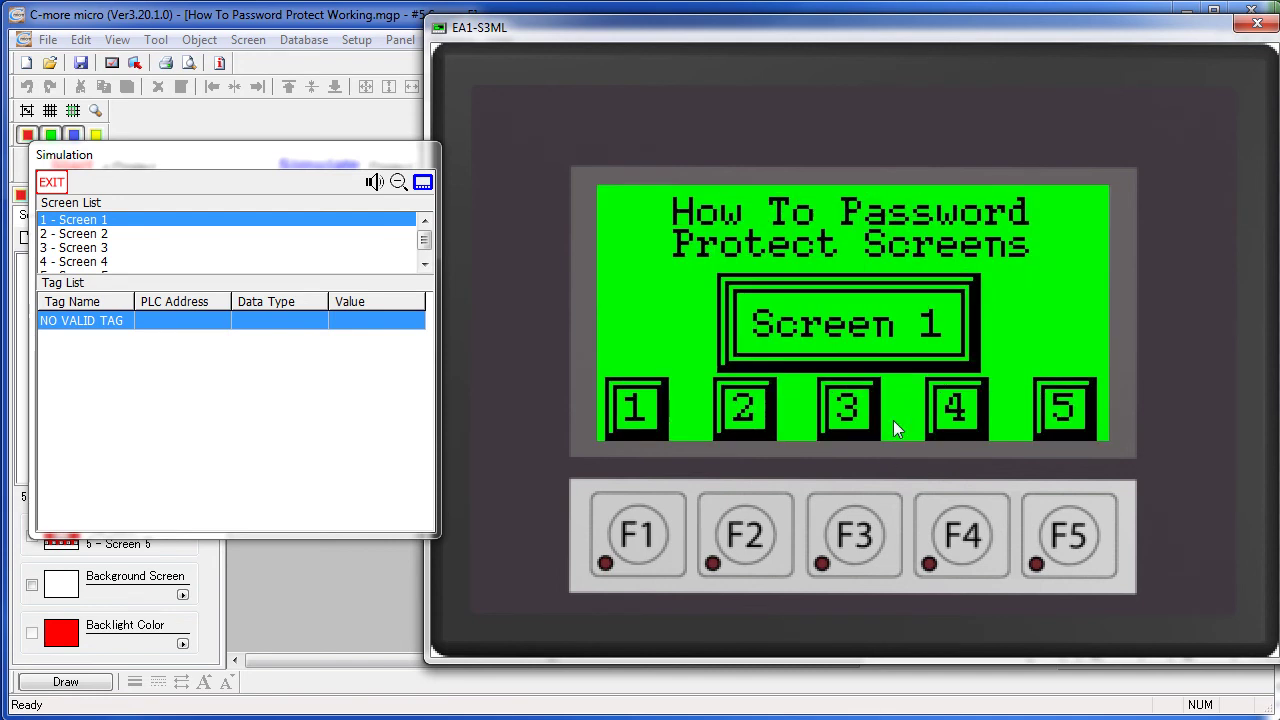
# - Enter a password to open protected Screen 5
pyautogui.click(1058, 408)
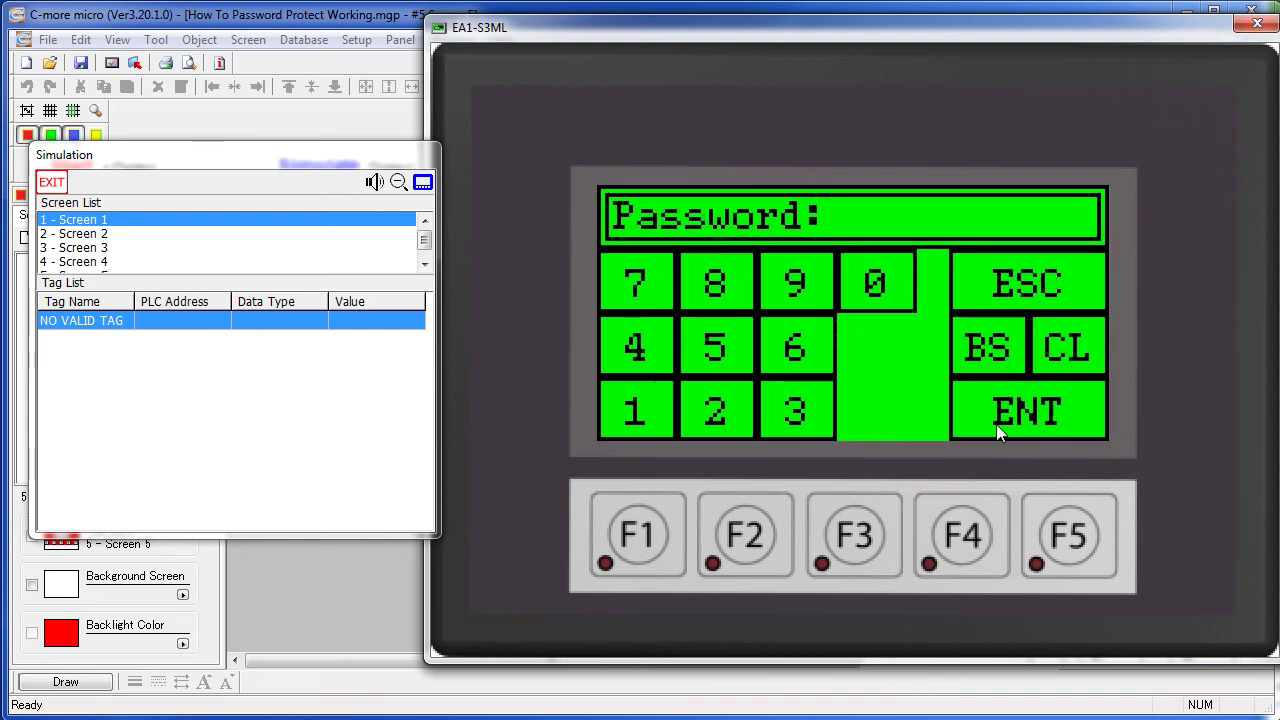
pyautogui.click(804, 288)
pyautogui.click(804, 288)
pyautogui.click(804, 288)
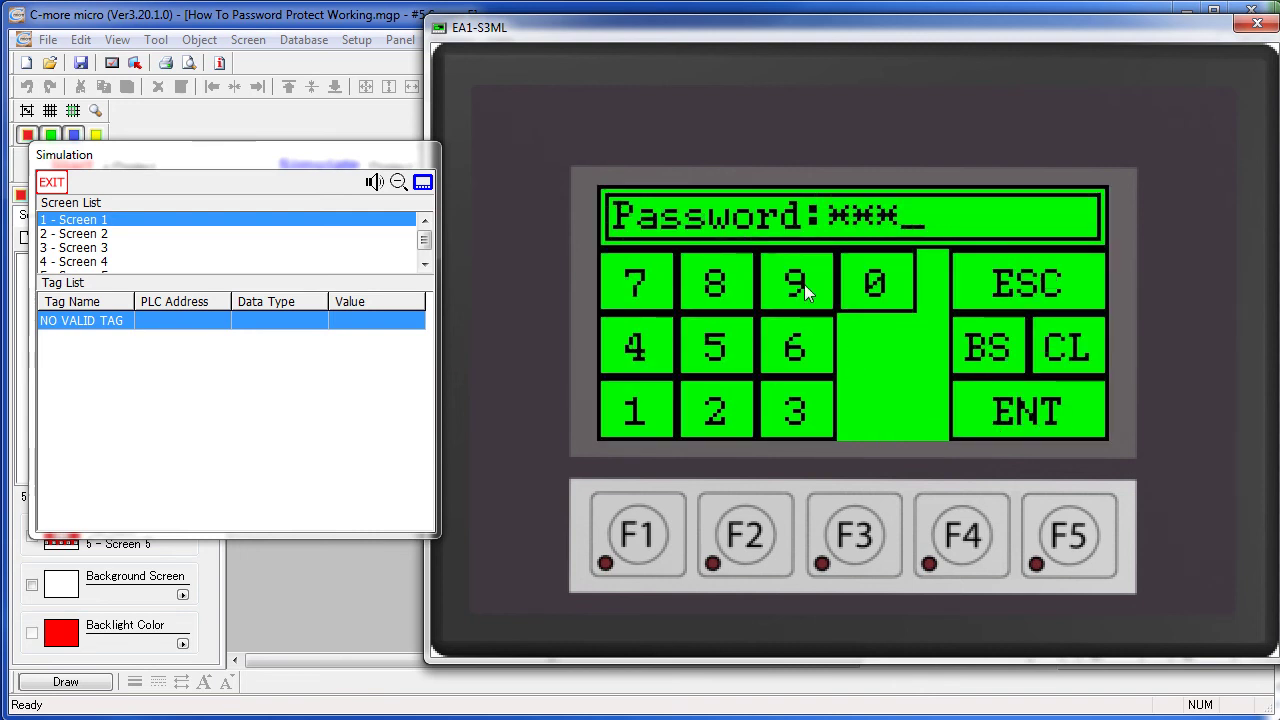
pyautogui.click(804, 288)
pyautogui.click(1030, 418)
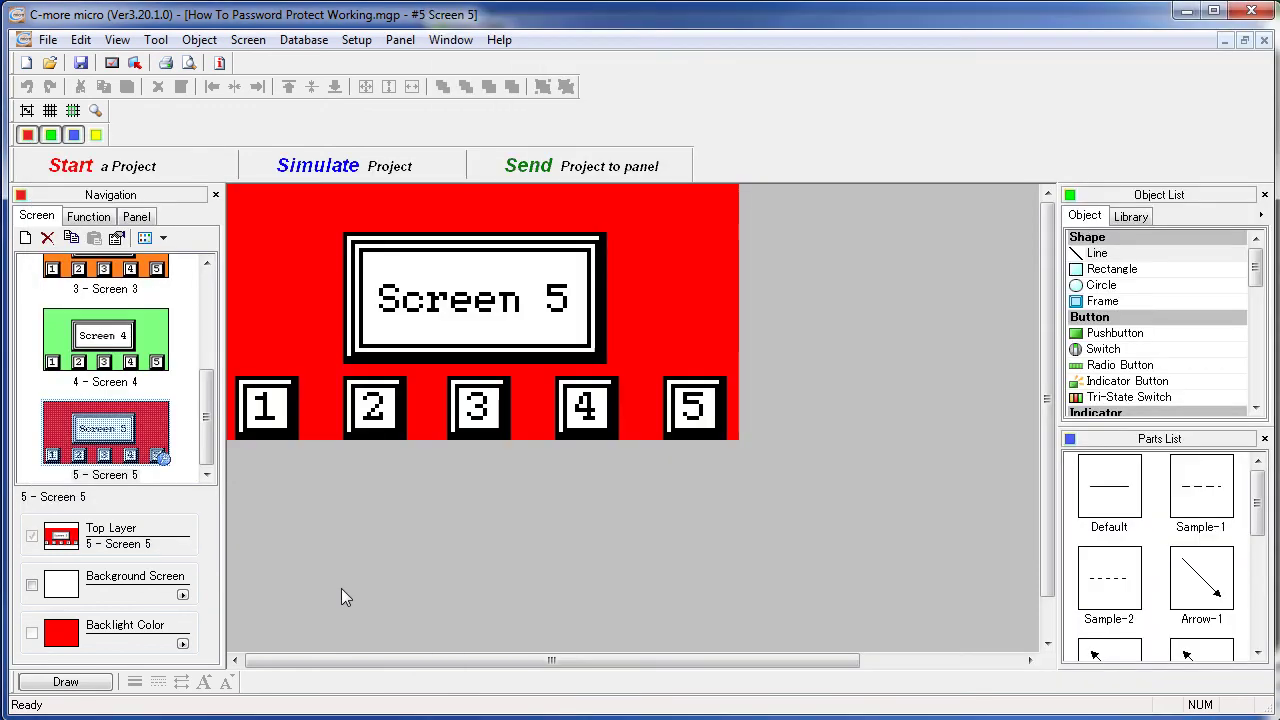
# - Scroll the Navigation screen list up and back down
pyautogui.moveTo(208, 424); pyautogui.dragTo(208, 318)
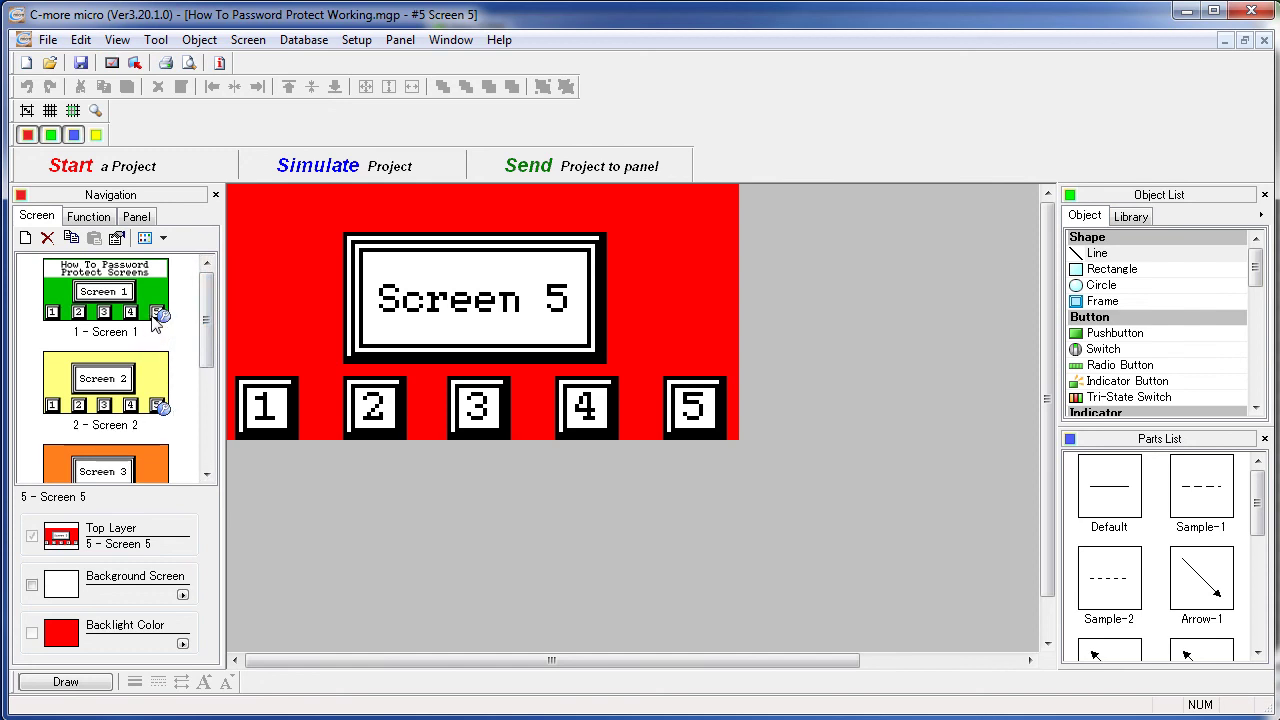
pyautogui.moveTo(209, 337); pyautogui.dragTo(209, 437)
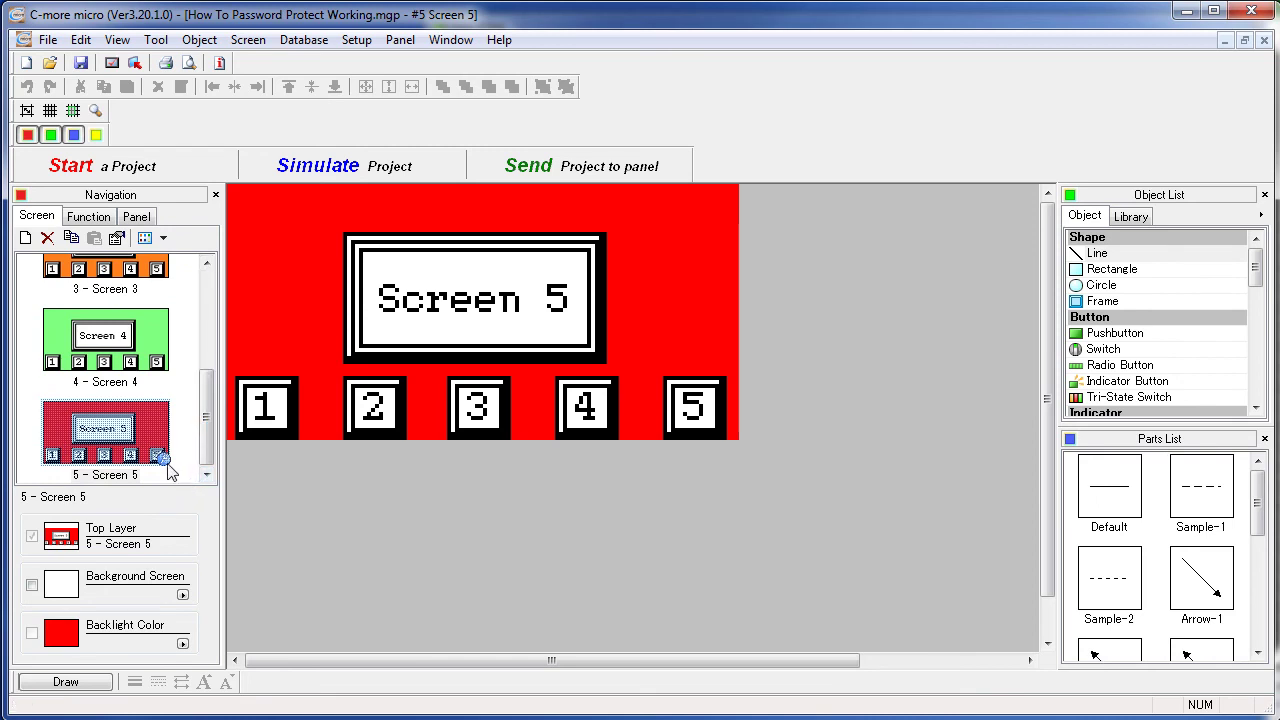